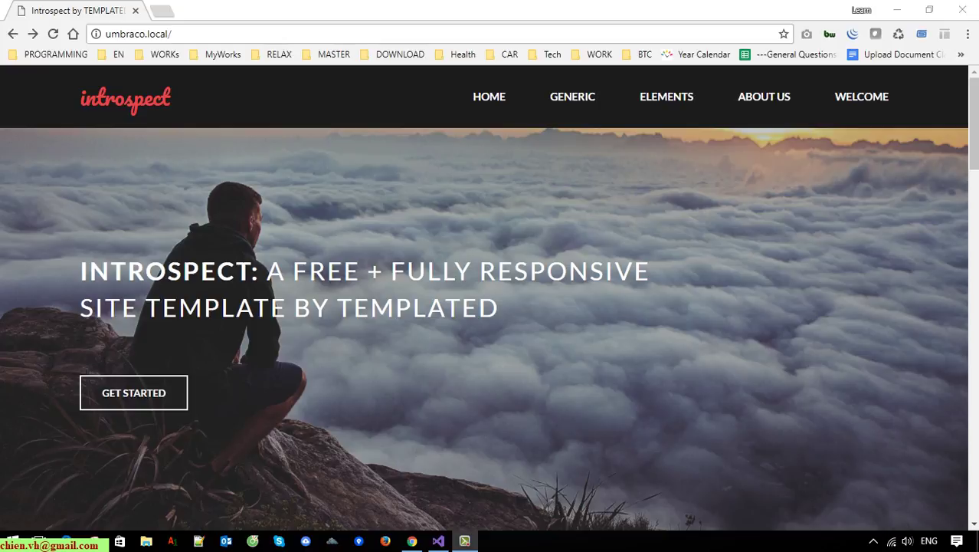
Go to umbraco.local/umbraco and sign in to the backoffice with the saved credentials.
scroll(750, 230, down, 2)
scroll(749, 230, up, 2)
click(243, 37)
click(256, 37)
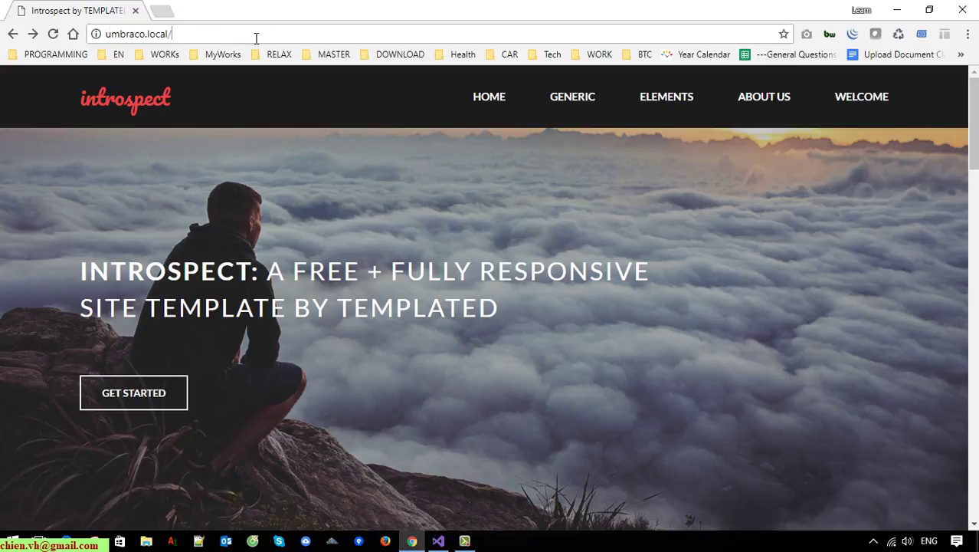
text(um)
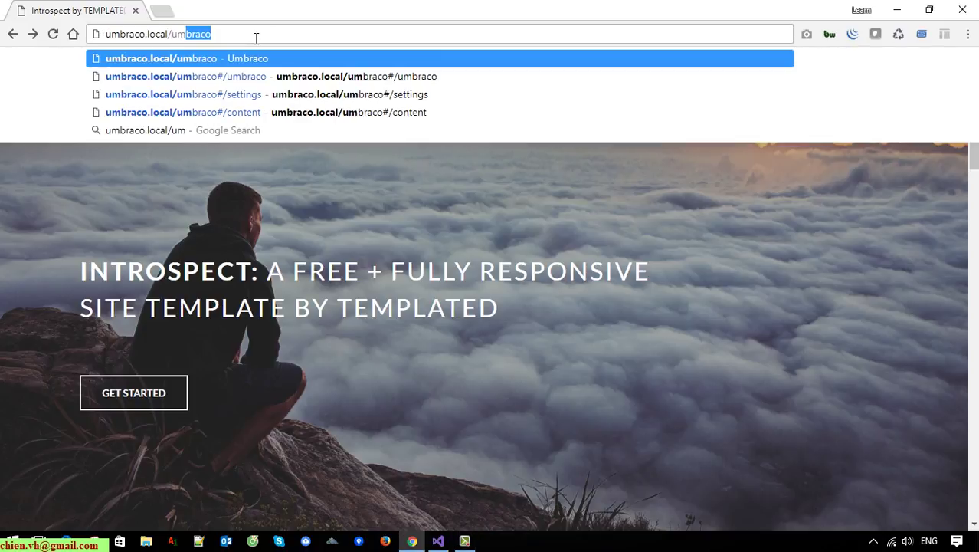
key(Return)
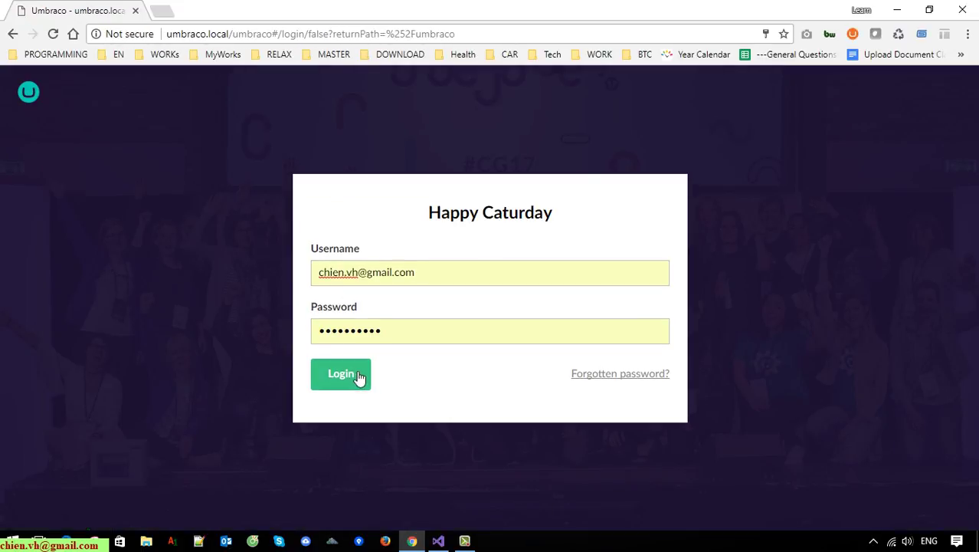
click(352, 376)
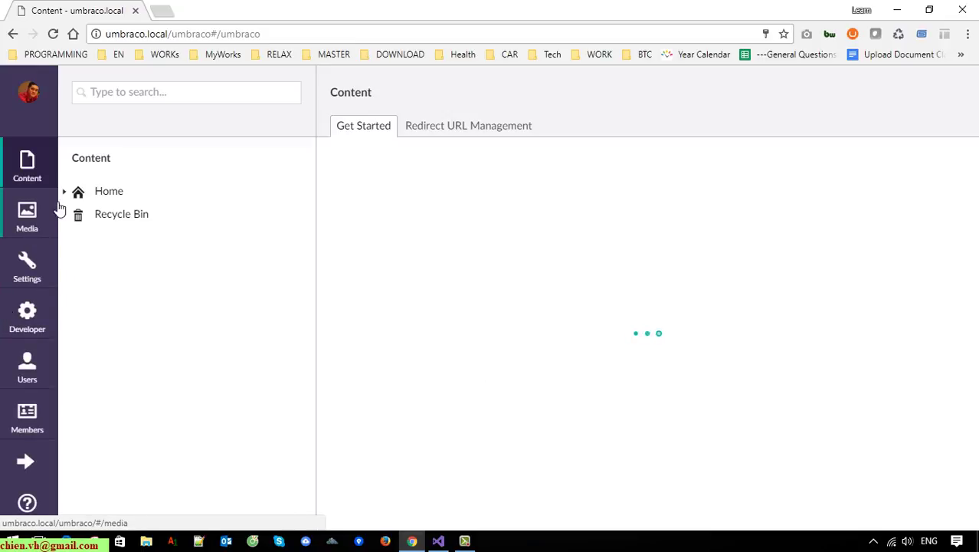
Under Home > Elements, create a Generic page named 'Test 1' and save and publish it.
click(25, 167)
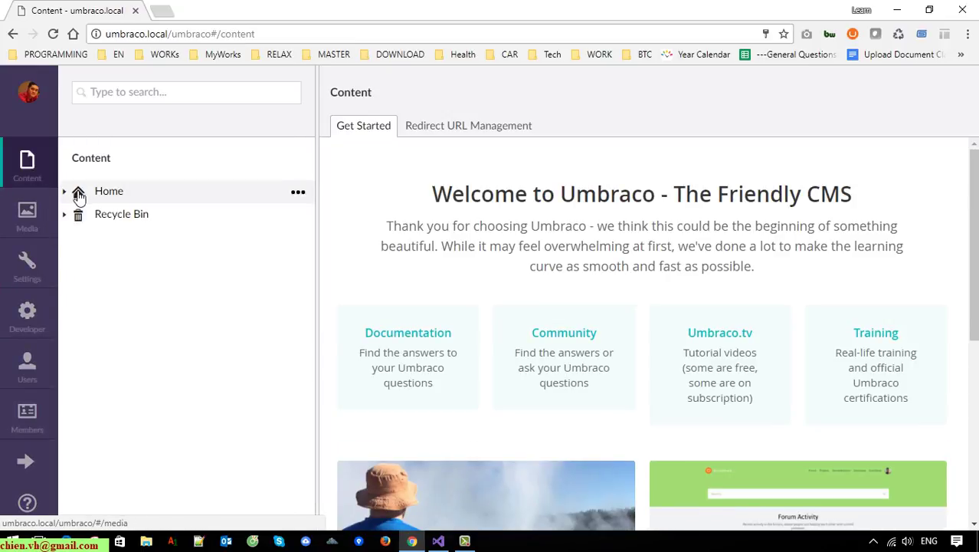
click(66, 193)
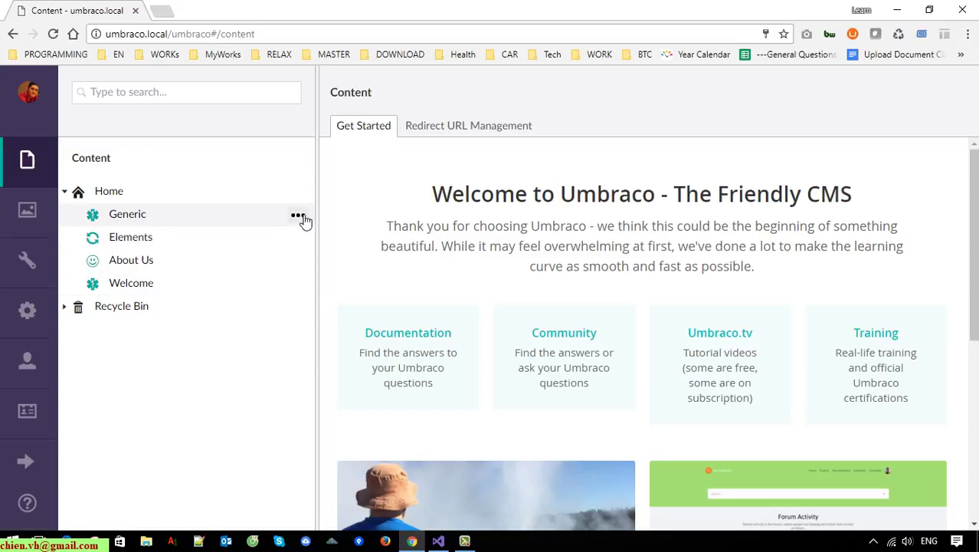
click(298, 217)
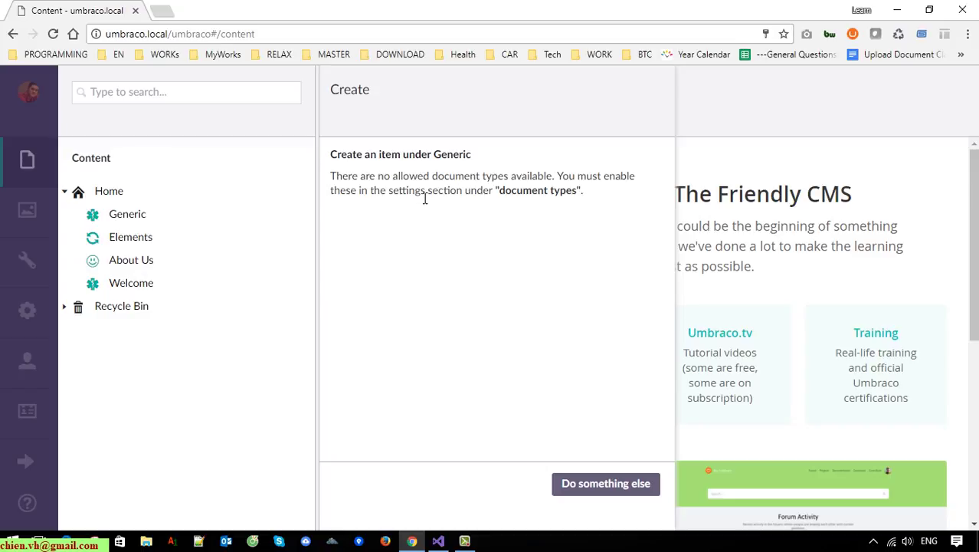
click(107, 338)
click(298, 239)
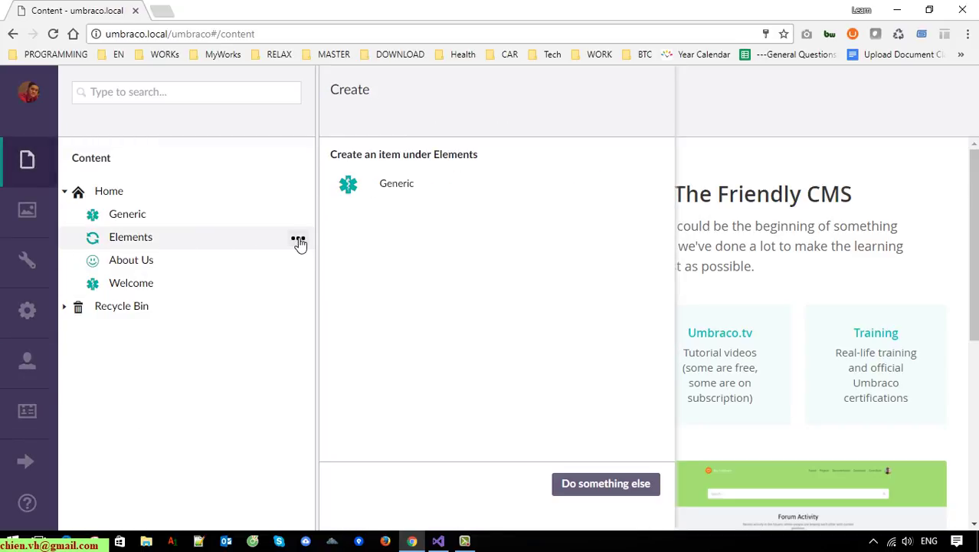
click(393, 182)
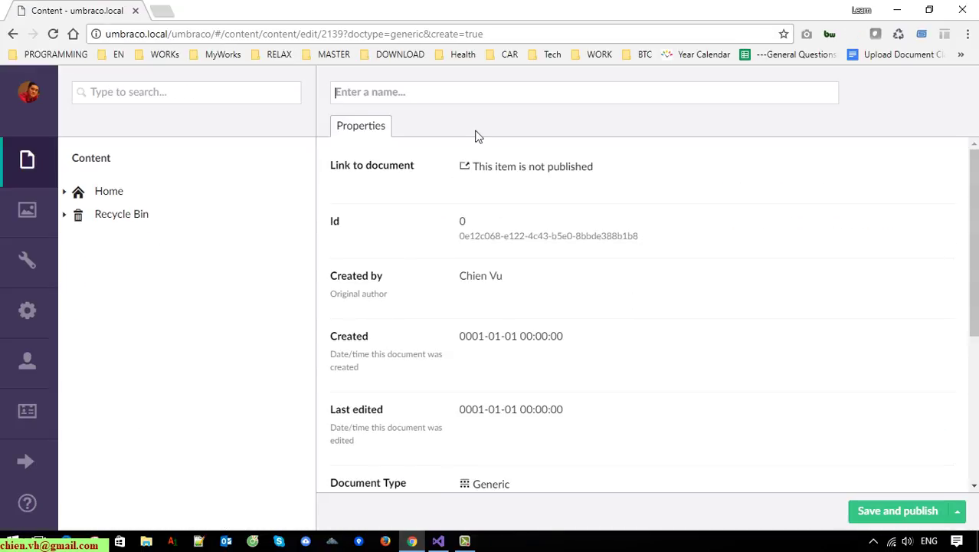
text(T)
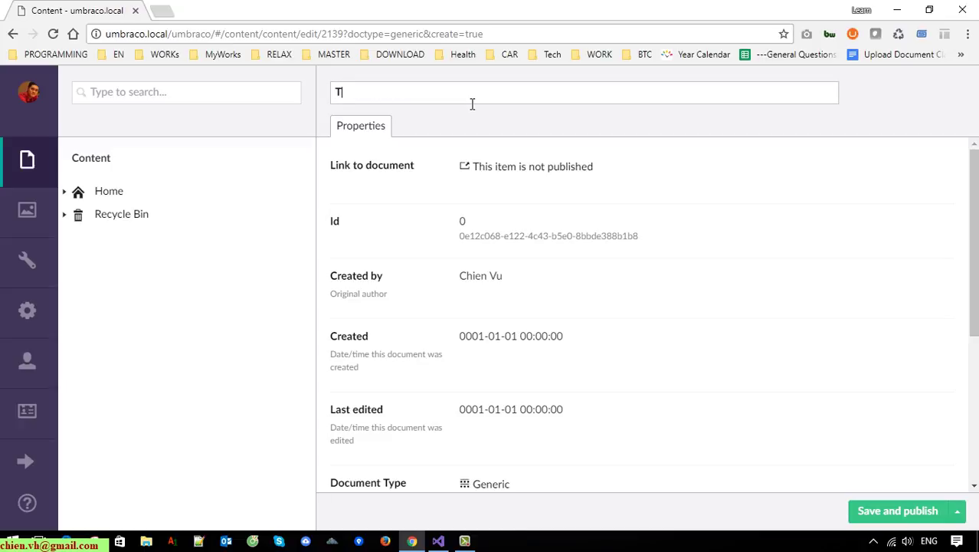
text(est 1)
click(920, 515)
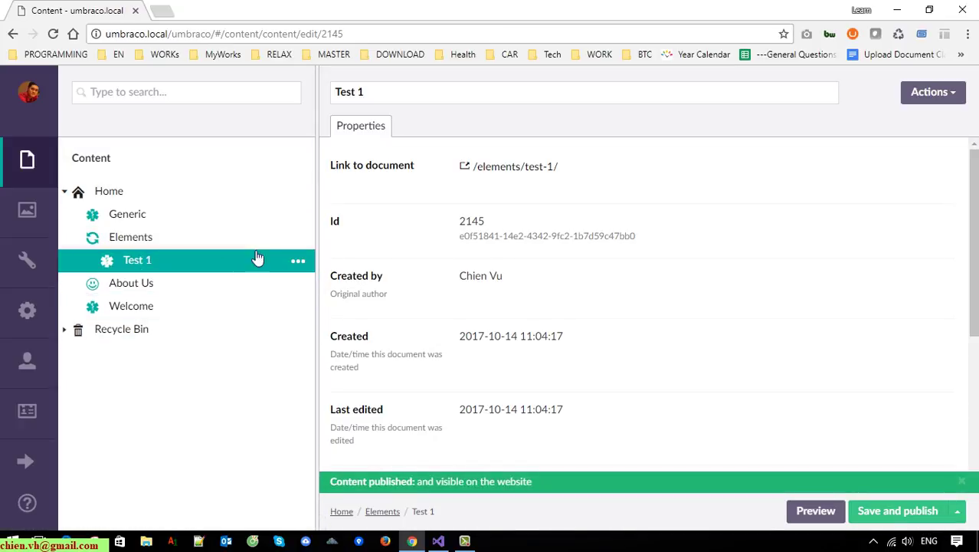
Create and publish a Company Overview page named 'Test 2' under About Us.
click(302, 288)
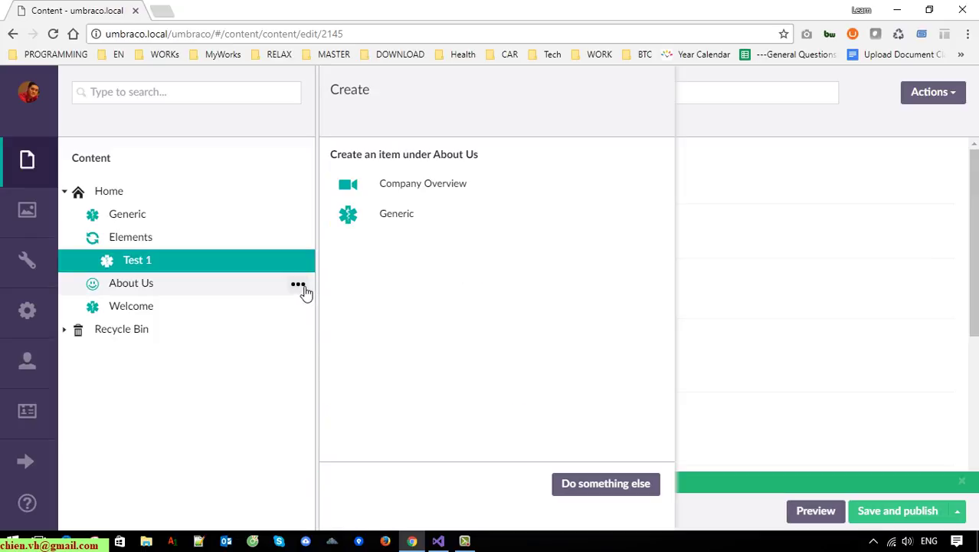
click(427, 193)
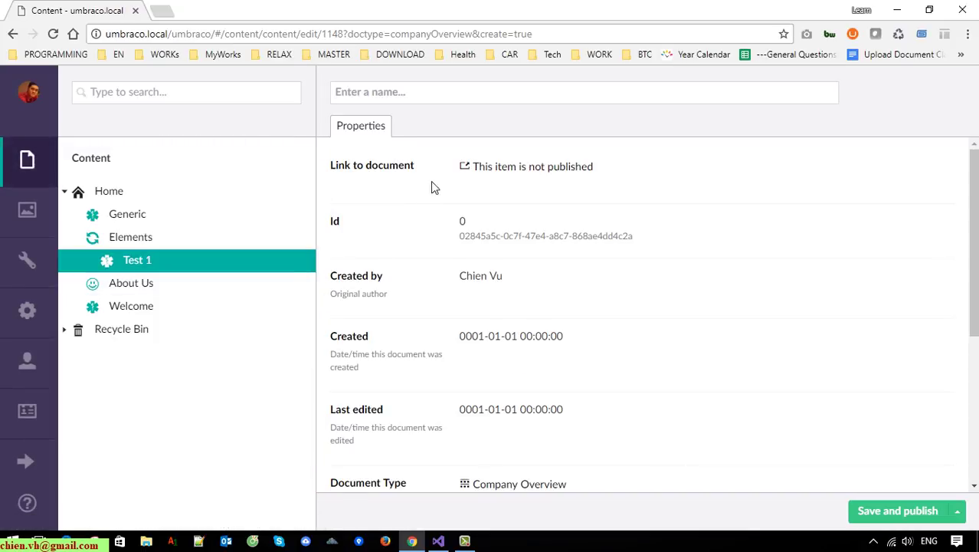
text(Test 2)
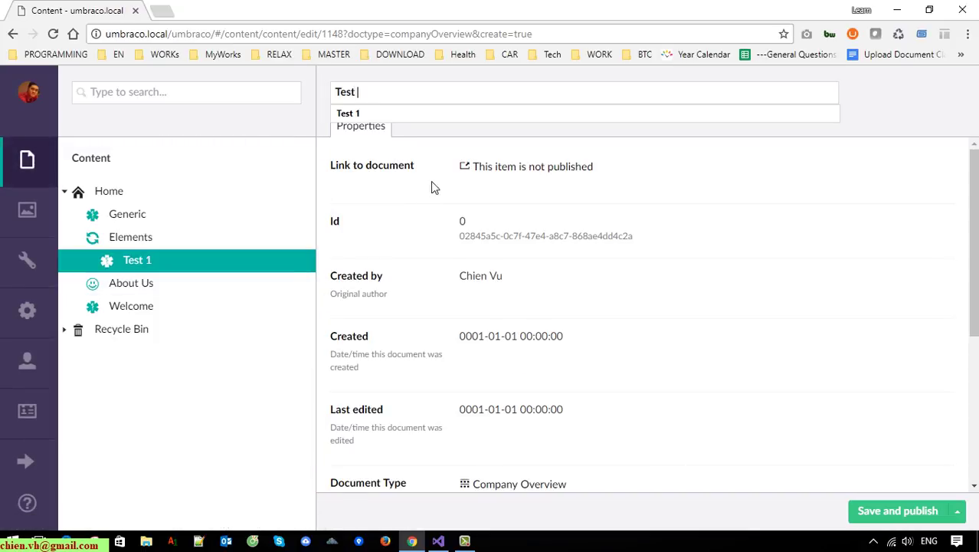
click(901, 512)
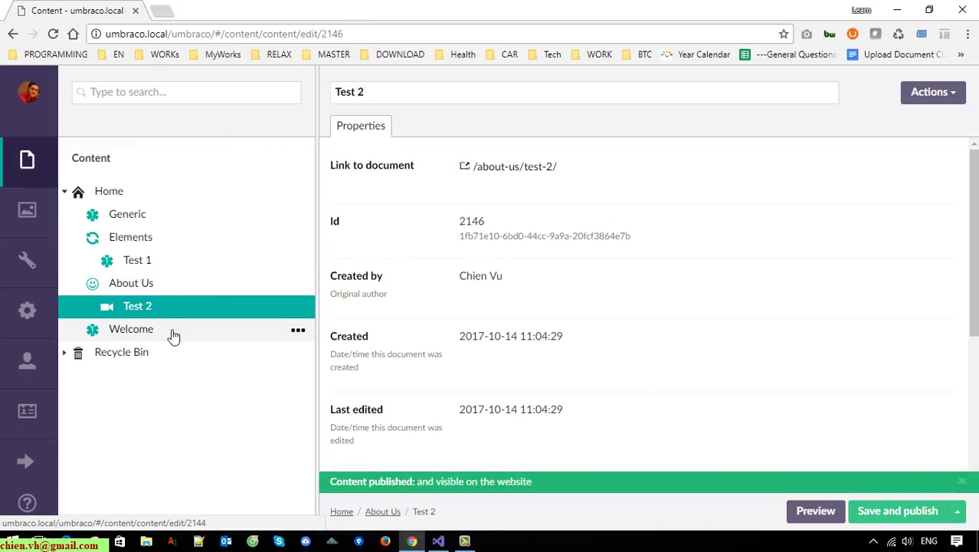
Create and publish a Generic page named 'Test 3' under About Us.
click(299, 329)
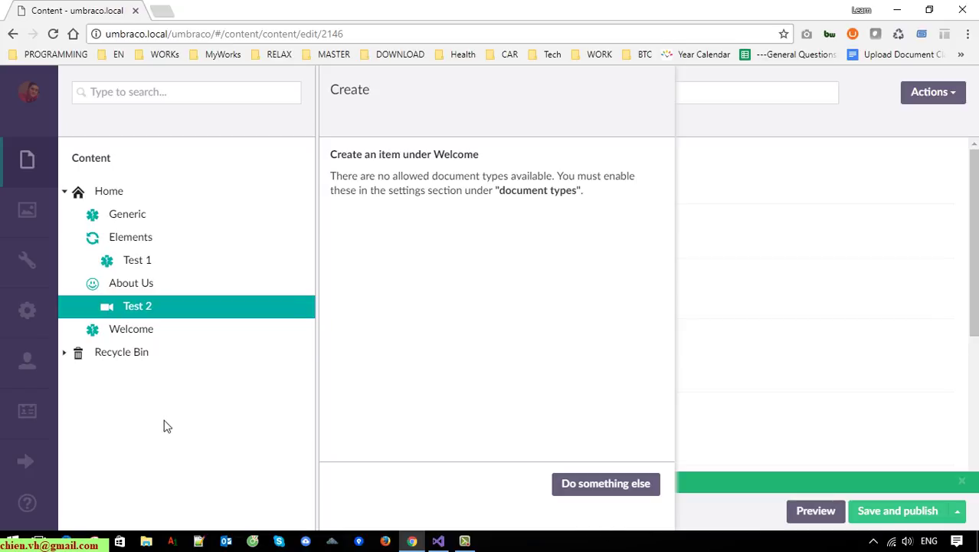
click(166, 443)
click(298, 238)
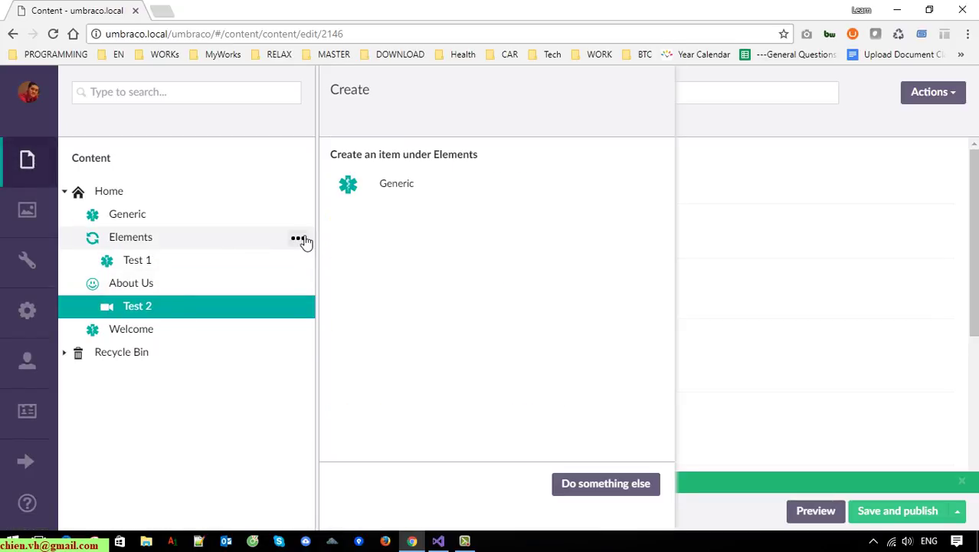
click(298, 285)
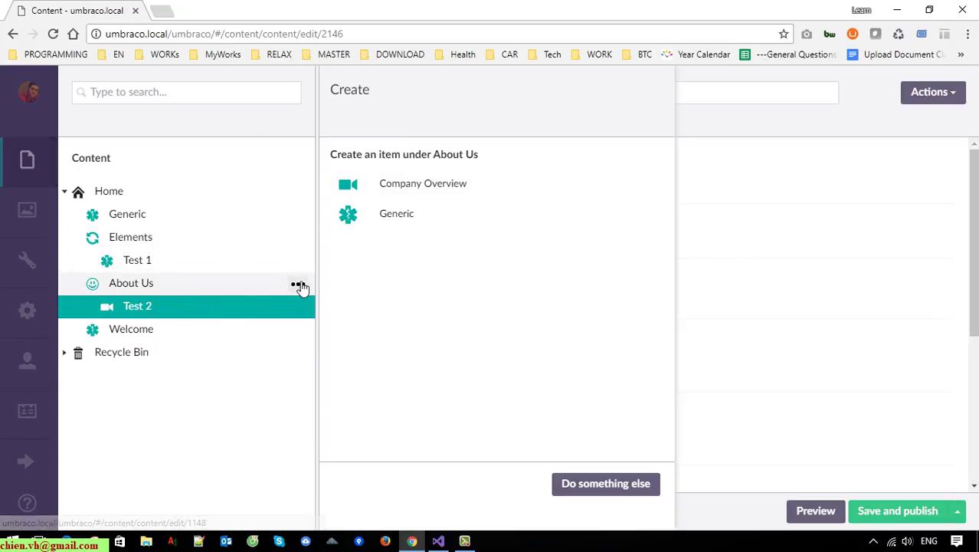
click(414, 212)
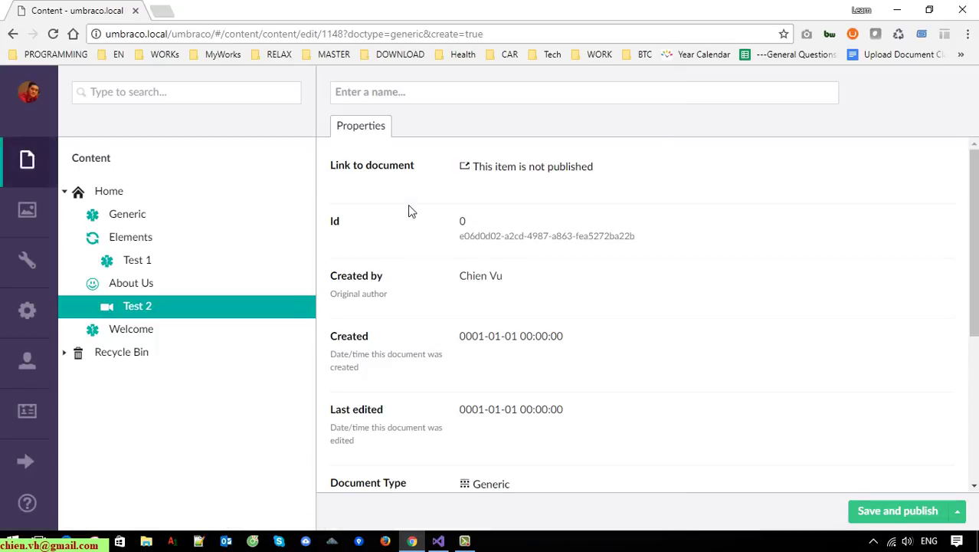
text(Test 3)
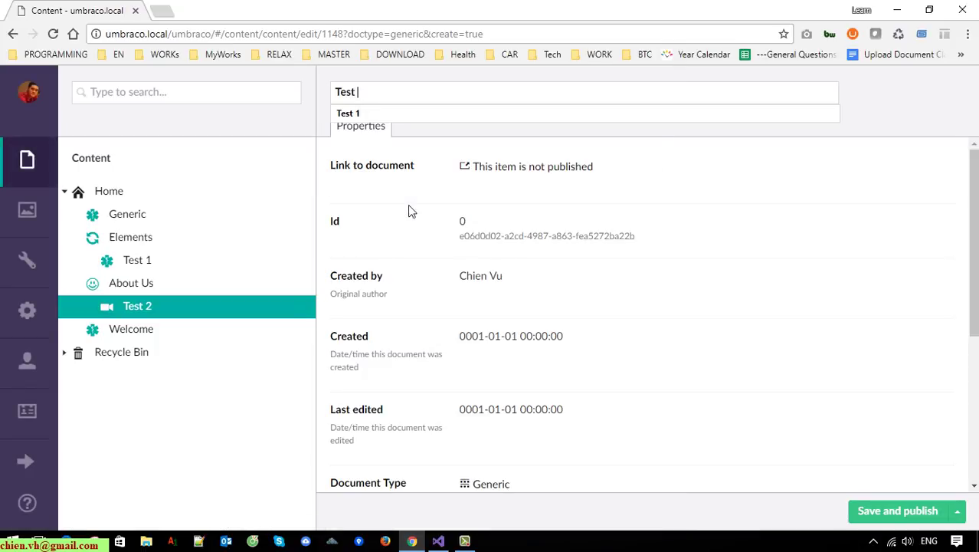
click(917, 511)
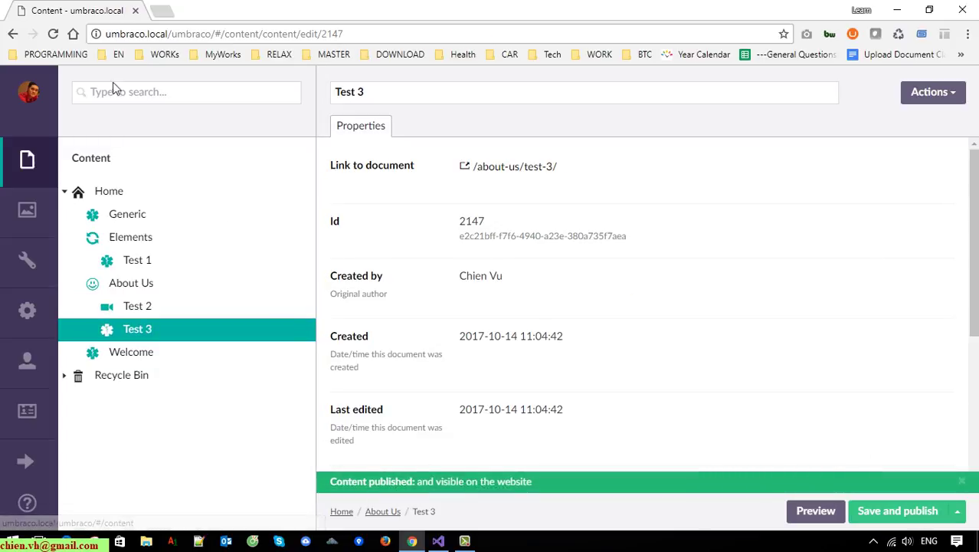
drag(173, 39, 109, 38)
Open the public site umbraco.local in a new browser tab.
right_click(124, 38)
click(167, 89)
click(163, 12)
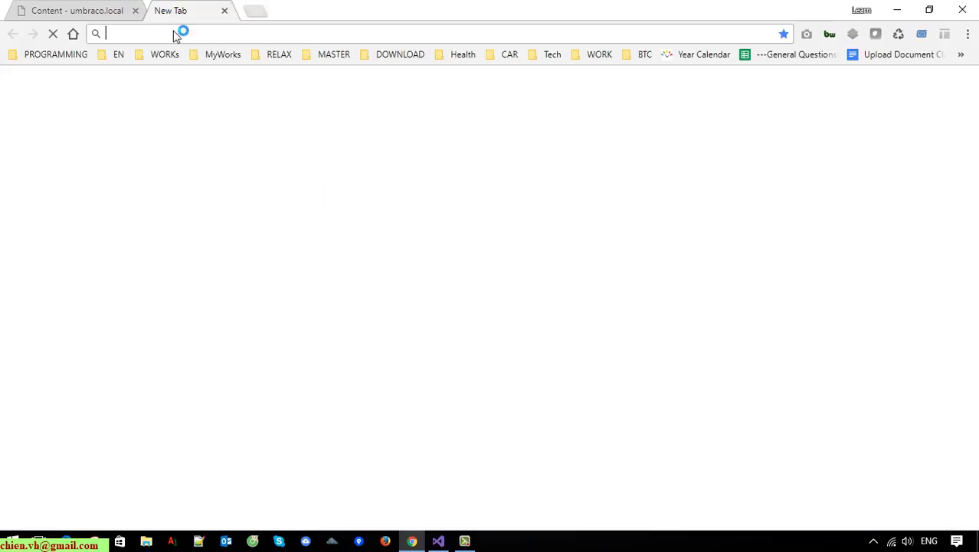
right_click(185, 35)
click(222, 102)
key(Return)
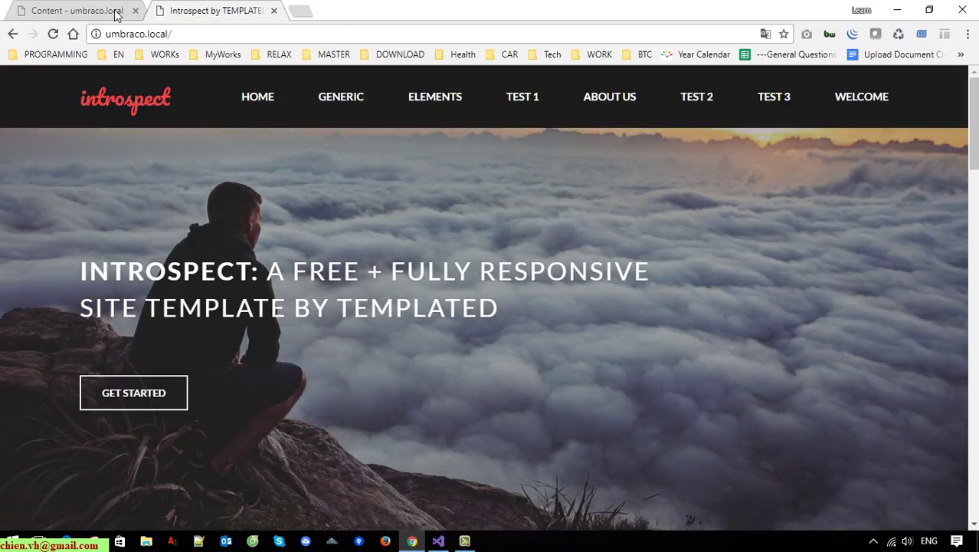
Check that the live menu lists Test 1–3, then open Settings in the backoffice.
click(116, 15)
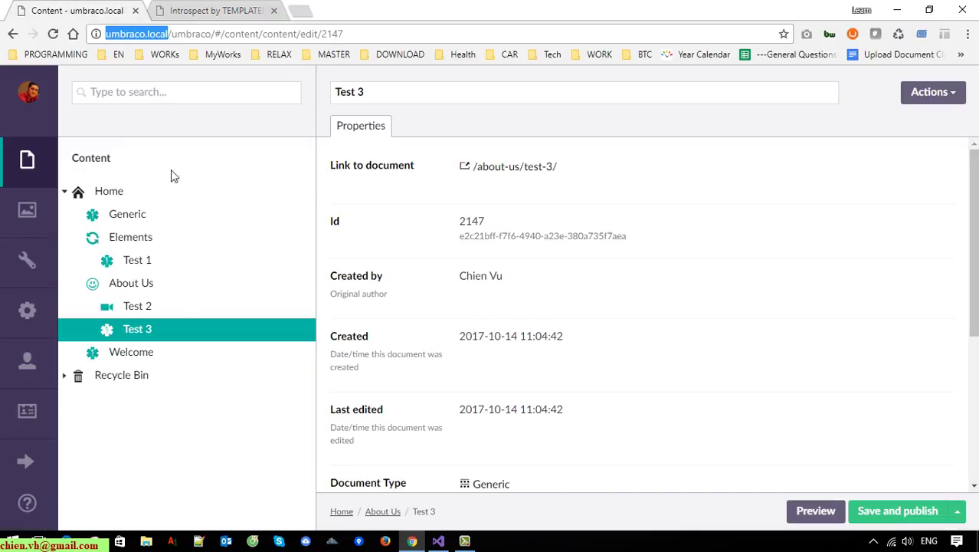
click(198, 9)
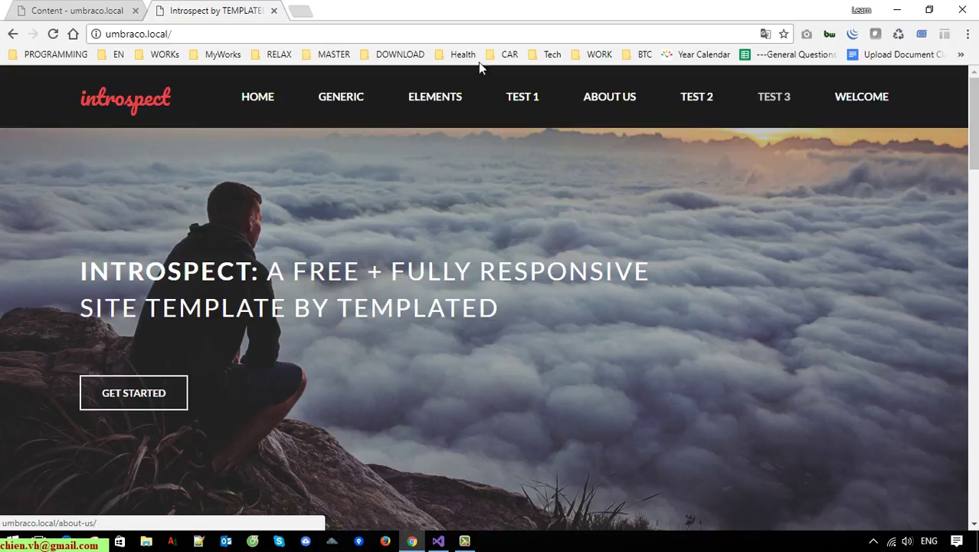
click(86, 8)
click(24, 269)
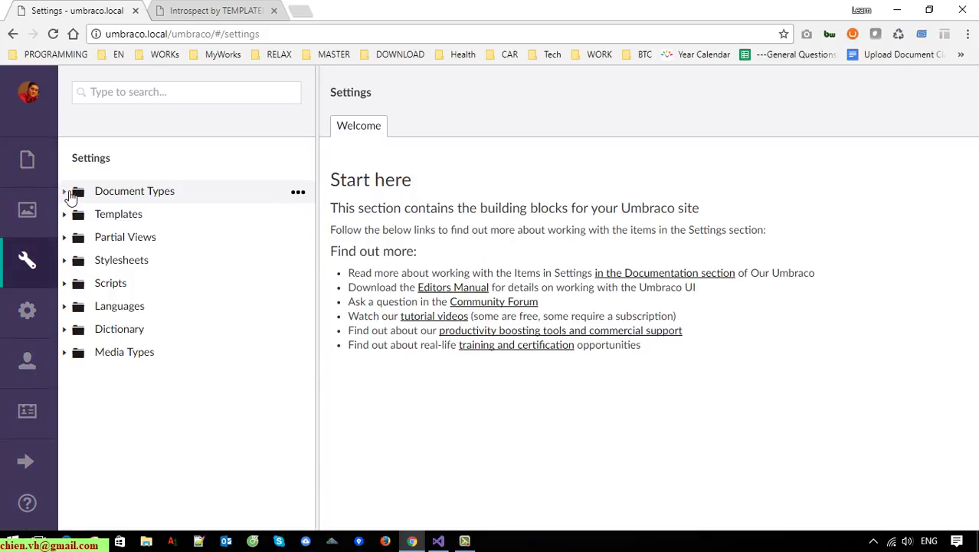
Under Document Types, create and save a new document type named 'HidePageFromNavigation'.
click(65, 192)
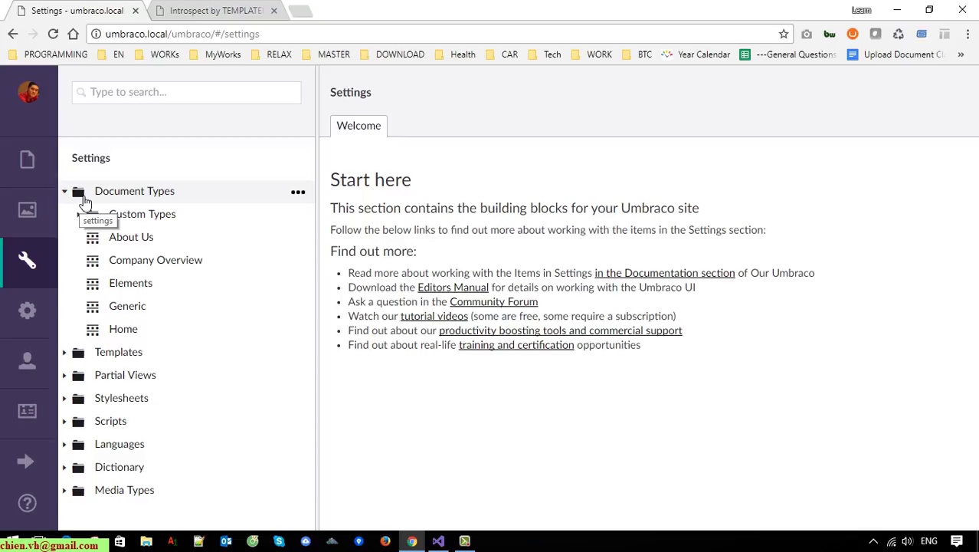
click(298, 192)
click(475, 208)
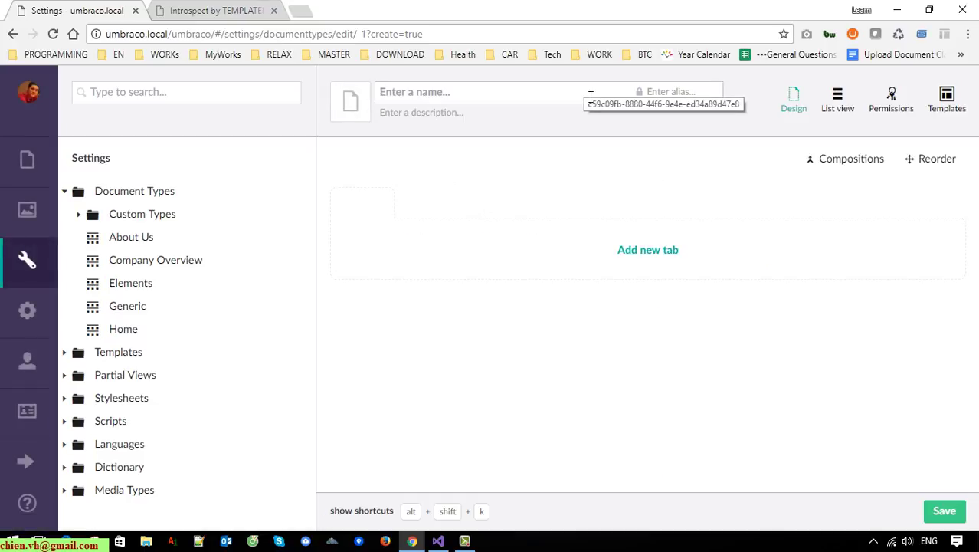
text(Hida)
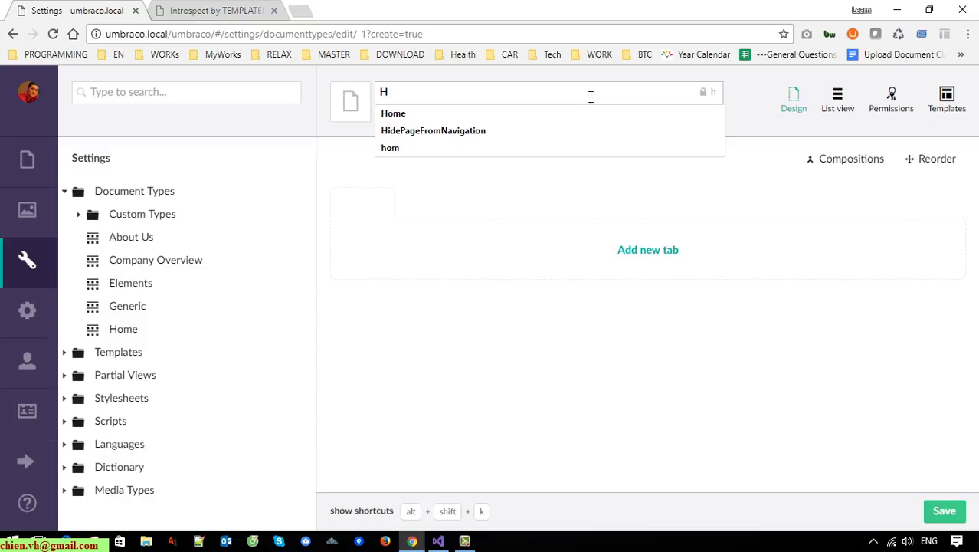
key(BackSpace)
text(ePage)
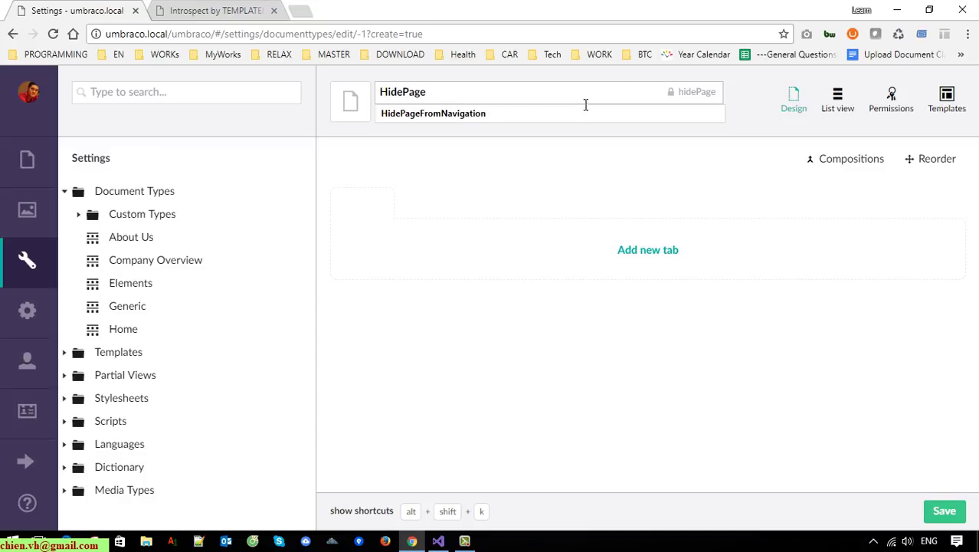
click(586, 112)
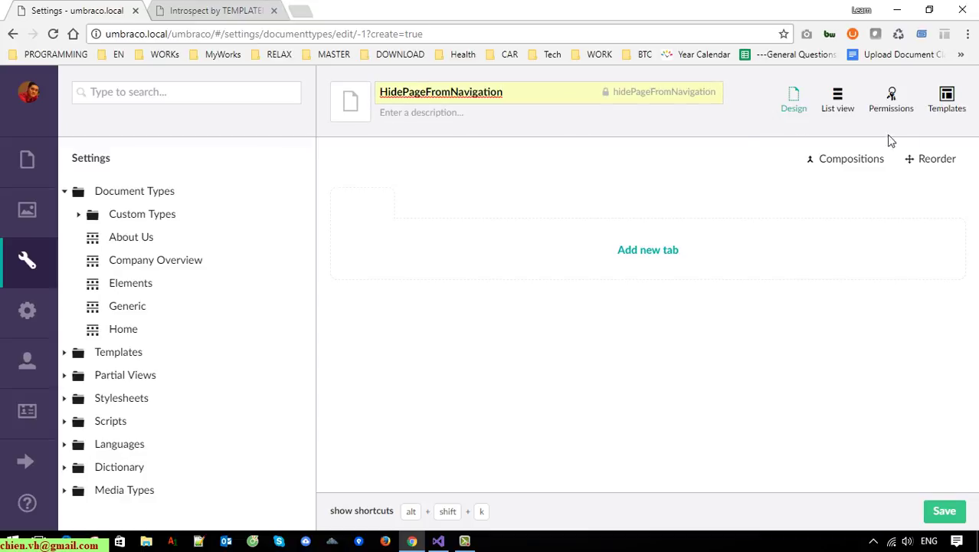
click(952, 516)
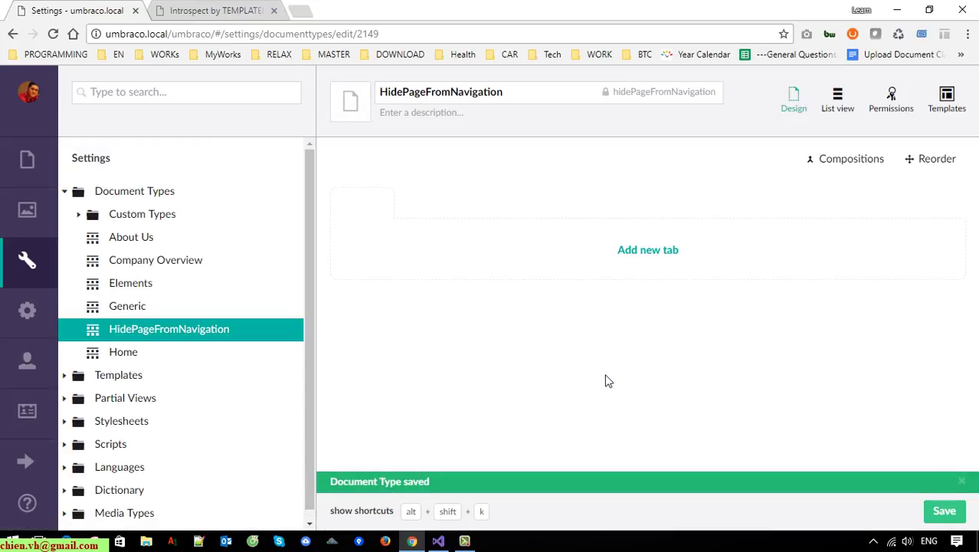
Add a tab to HidePageFromNavigation and name it 'Navigation Page Setting'.
click(671, 256)
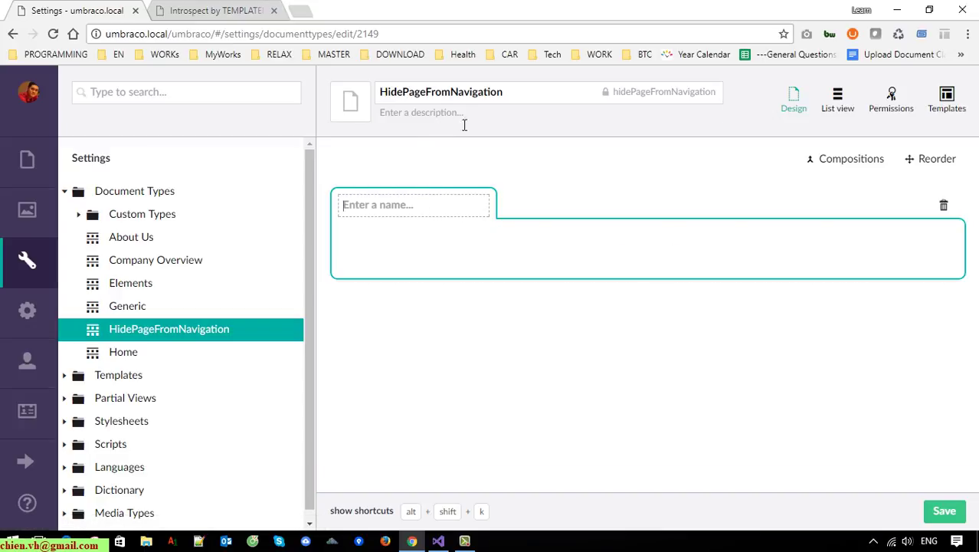
drag(506, 94, 364, 94)
click(426, 212)
key(ctrl+v)
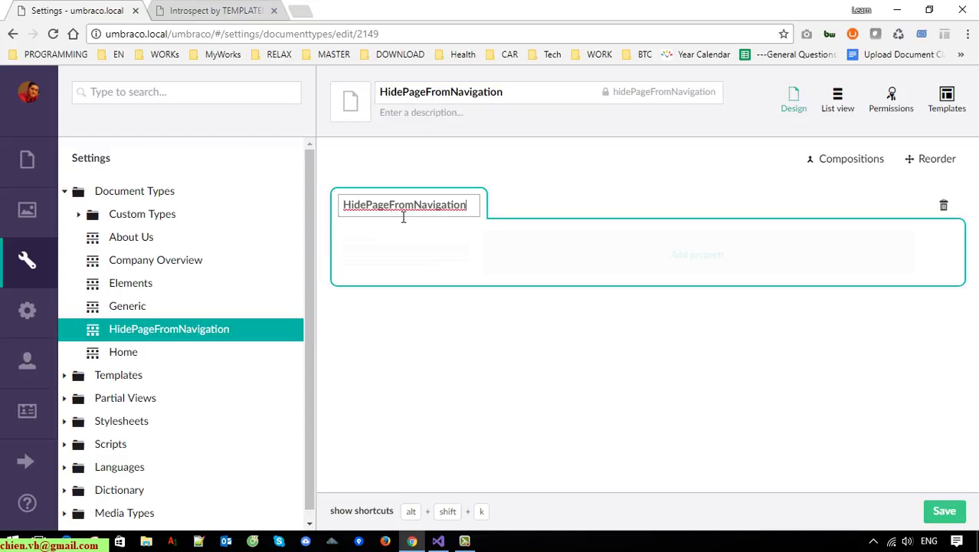
click(371, 207)
click(394, 207)
double_click(405, 207)
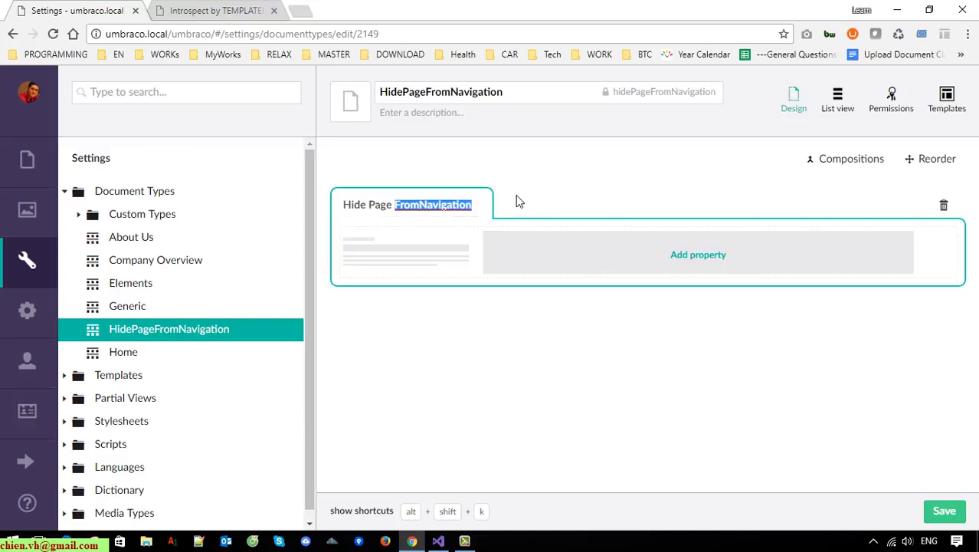
key(BackSpace)
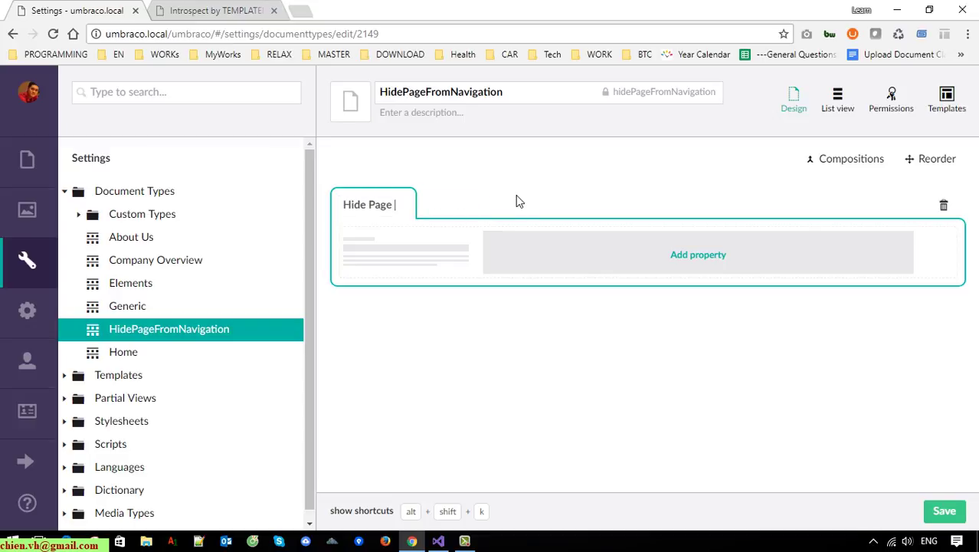
key(BackSpace)
key(BackSpace)
key(BackSpace)
key(BackSpace)
key(BackSpace)
key(BackSpace)
key(BackSpace)
key(BackSpace)
key(BackSpace)
text(Navigation Se)
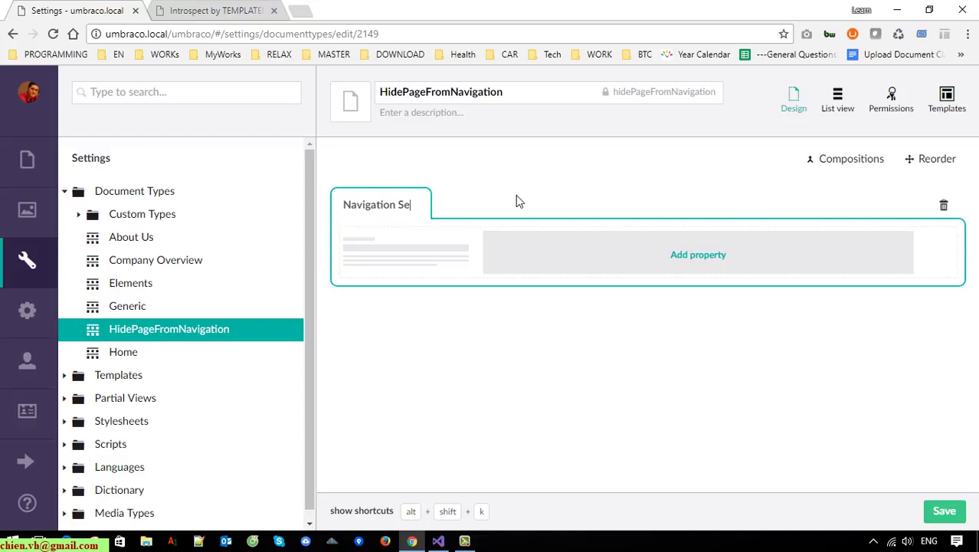
key(BackSpace)
key(BackSpace)
text(Page Setting)
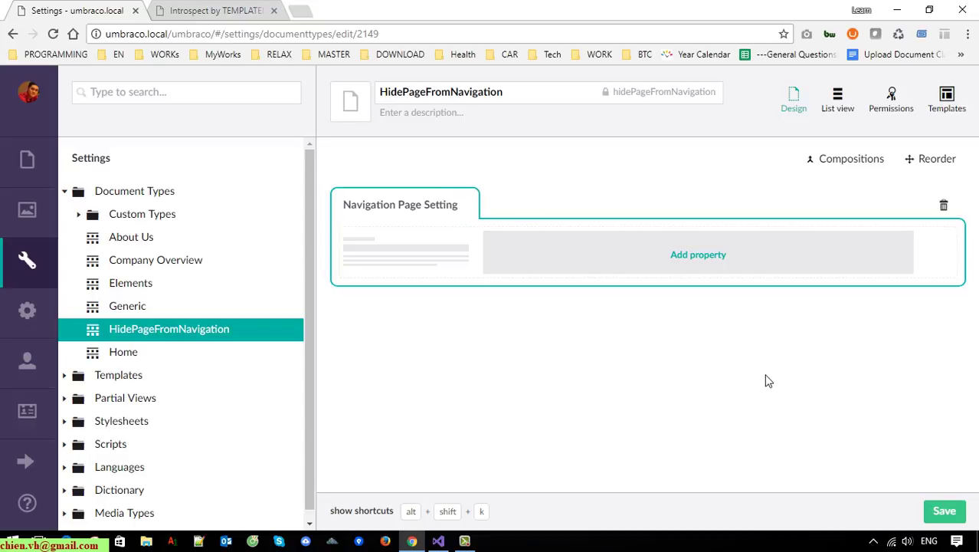
Add a property named 'UmbracoNaviHide' to the Navigation Page Setting tab.
click(698, 256)
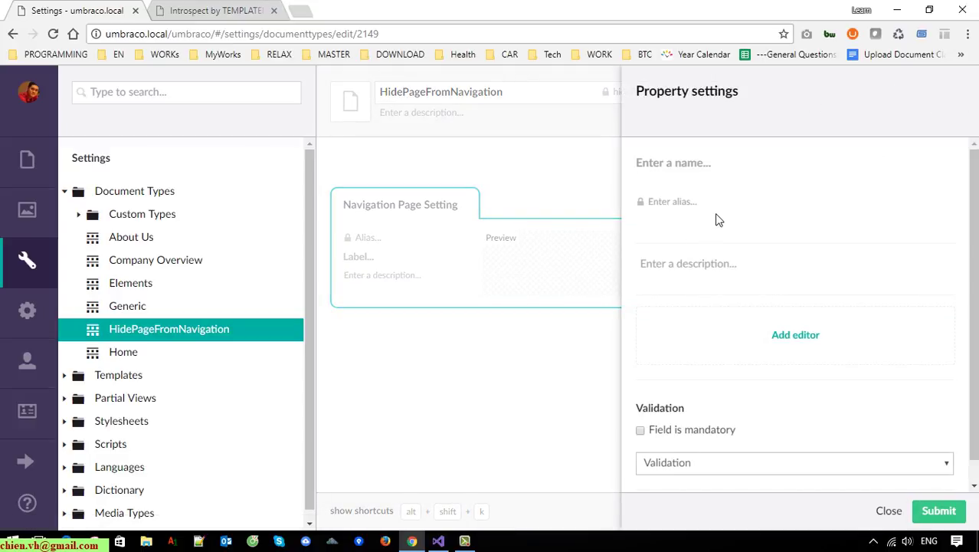
text(Umbr)
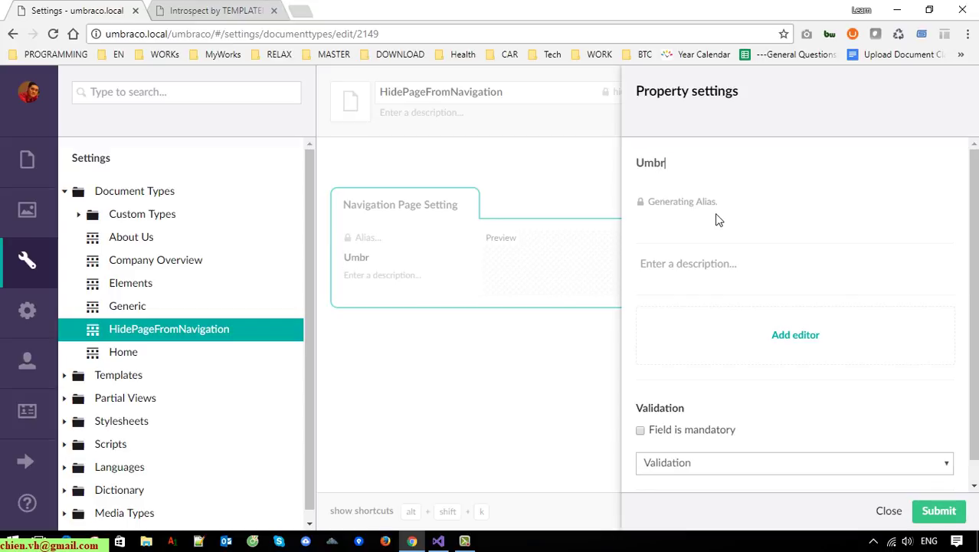
text(acoNavi)
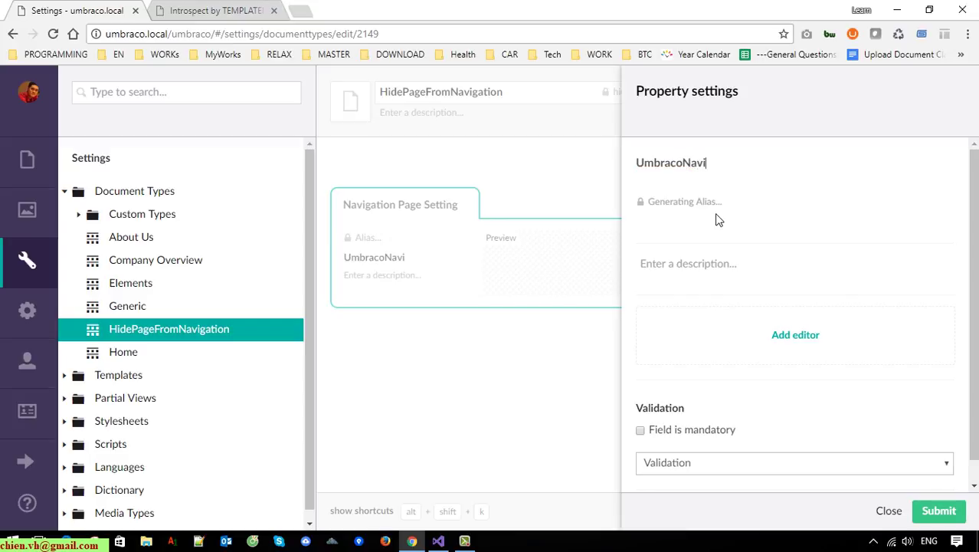
text(Hide)
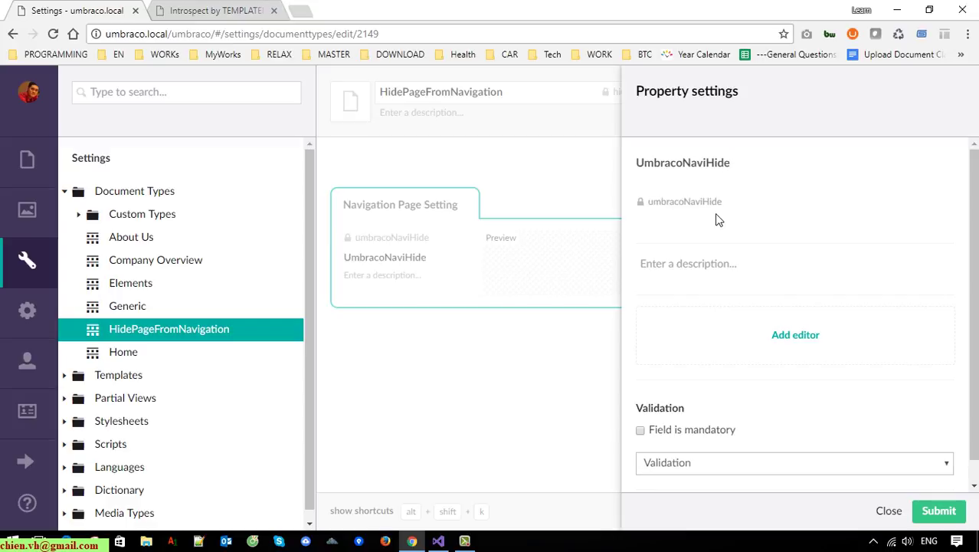
Check the generated alias umbracoNaviHide and submit the property, which then asks for an editor.
double_click(650, 203)
click(755, 170)
drag(755, 170, 633, 164)
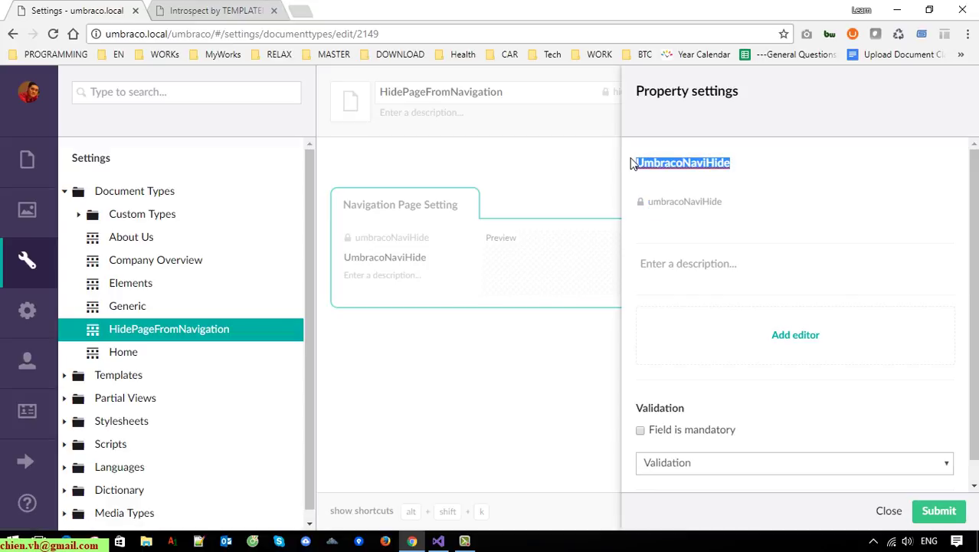
click(765, 177)
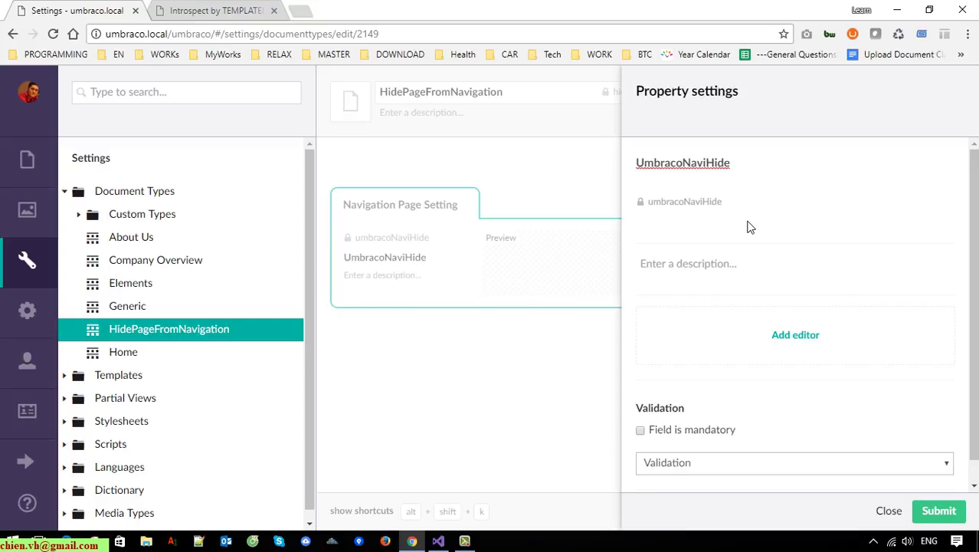
drag(741, 211, 641, 212)
click(754, 169)
drag(754, 168, 633, 165)
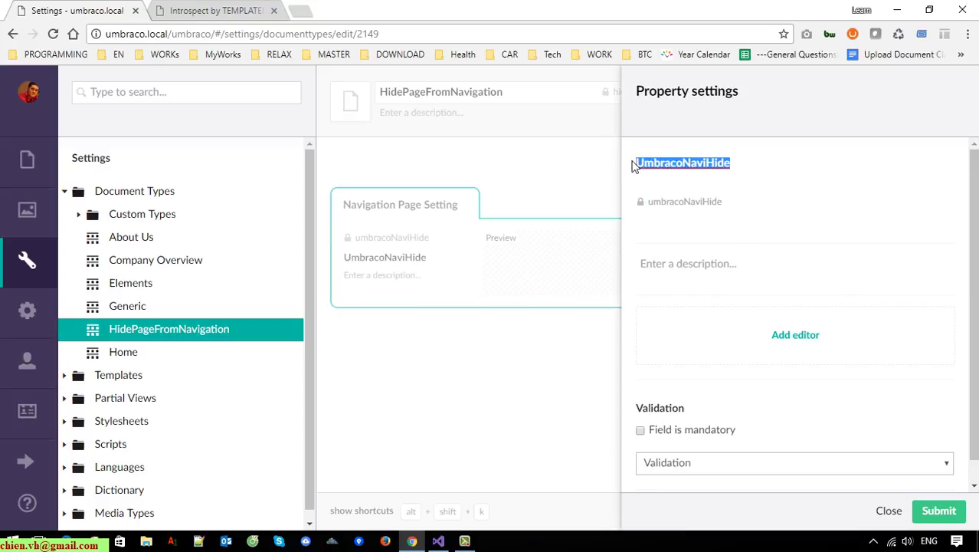
click(646, 209)
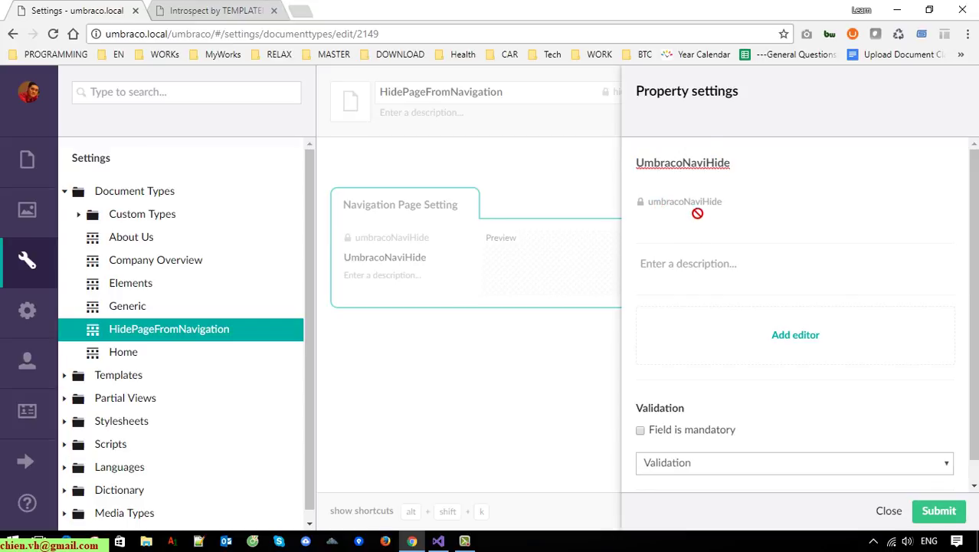
drag(715, 207, 647, 213)
click(761, 171)
drag(741, 200, 629, 209)
drag(761, 169, 559, 149)
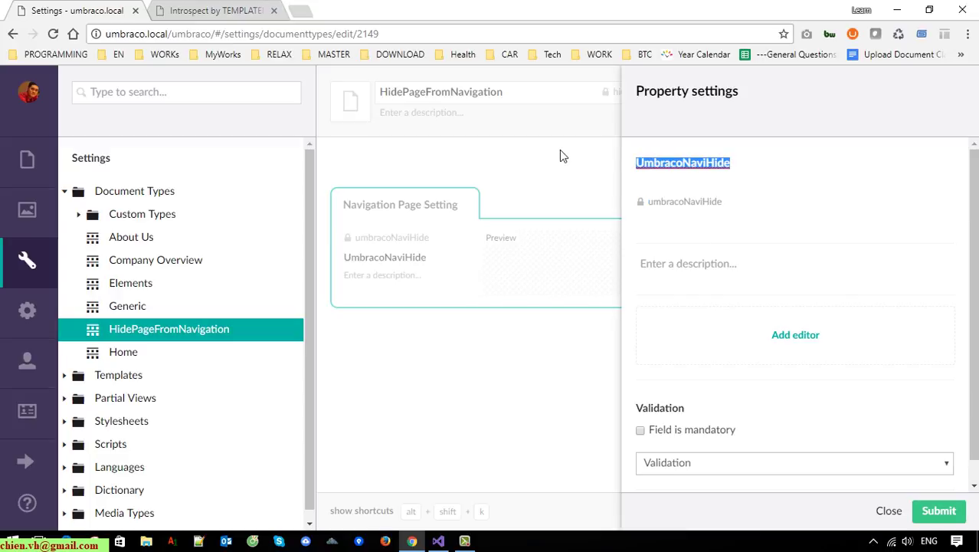
click(755, 210)
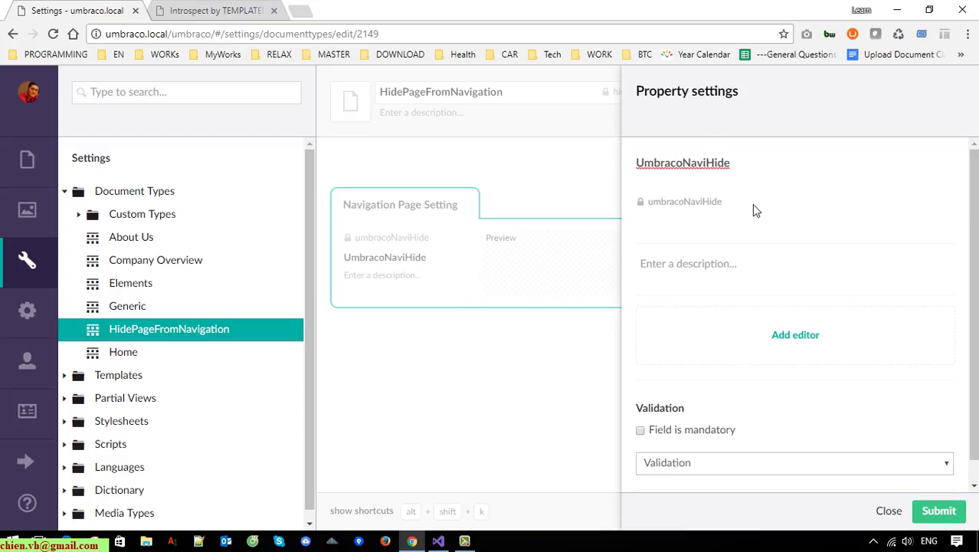
click(948, 515)
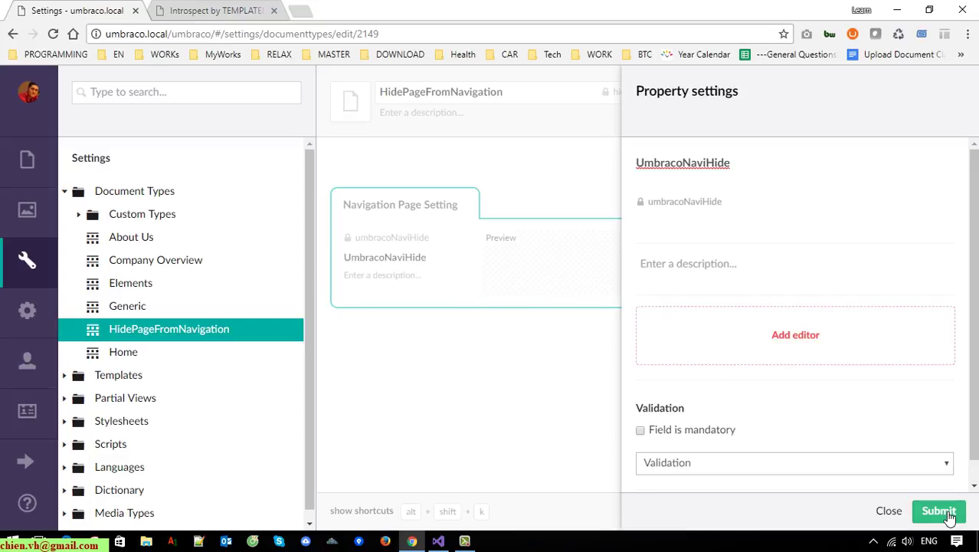
Give the UmbracoNaviHide property a True/False checkbox editor and submit the property.
click(801, 342)
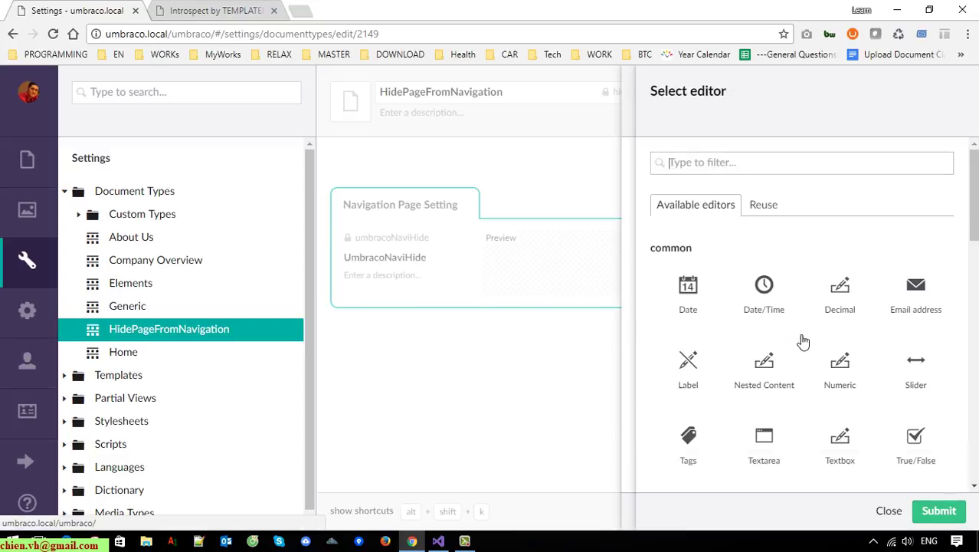
click(921, 440)
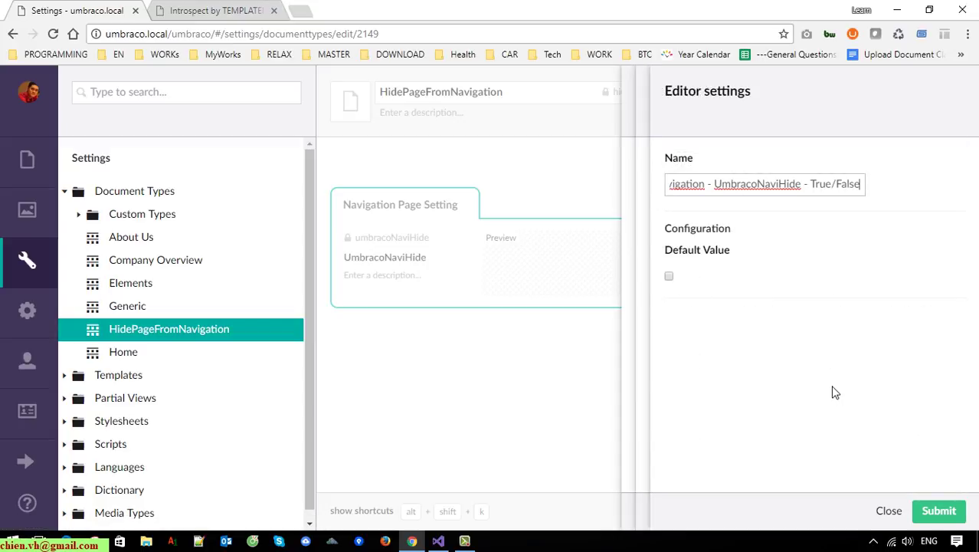
click(943, 514)
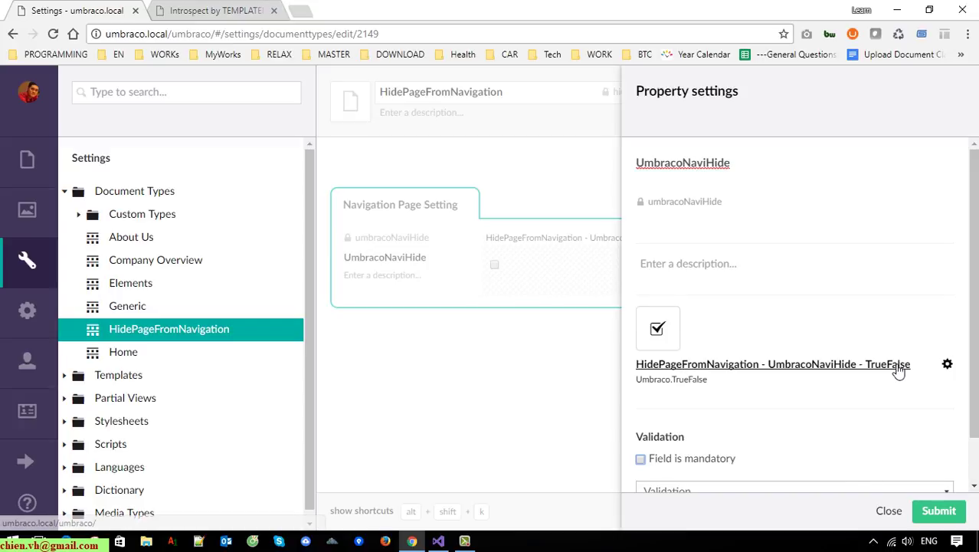
scroll(897, 372, down, 1)
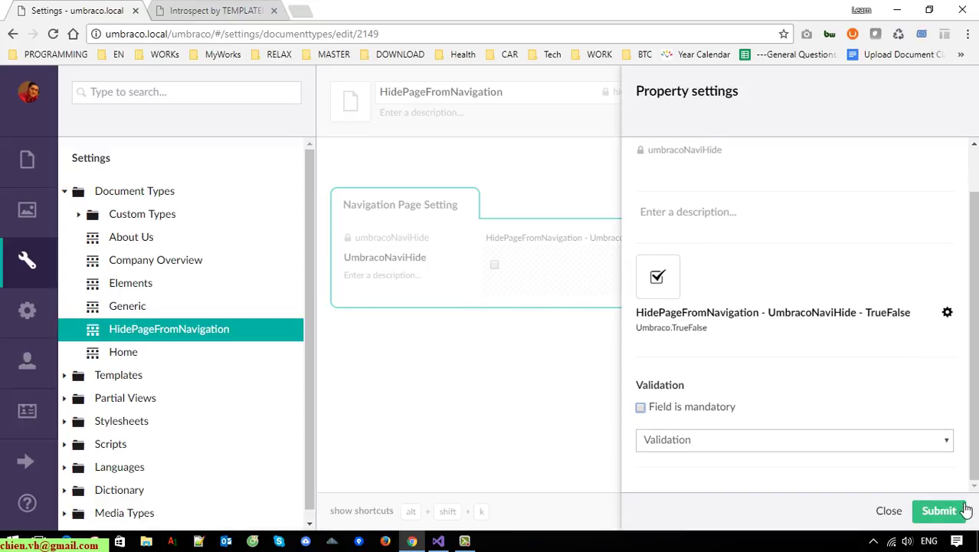
click(944, 512)
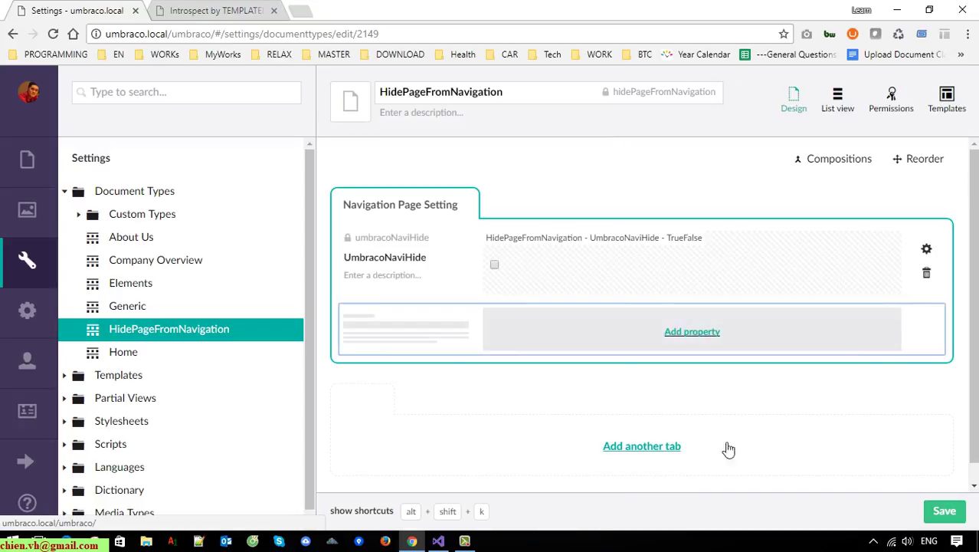
Save HidePageFromNavigation, then open the Home document type.
click(935, 512)
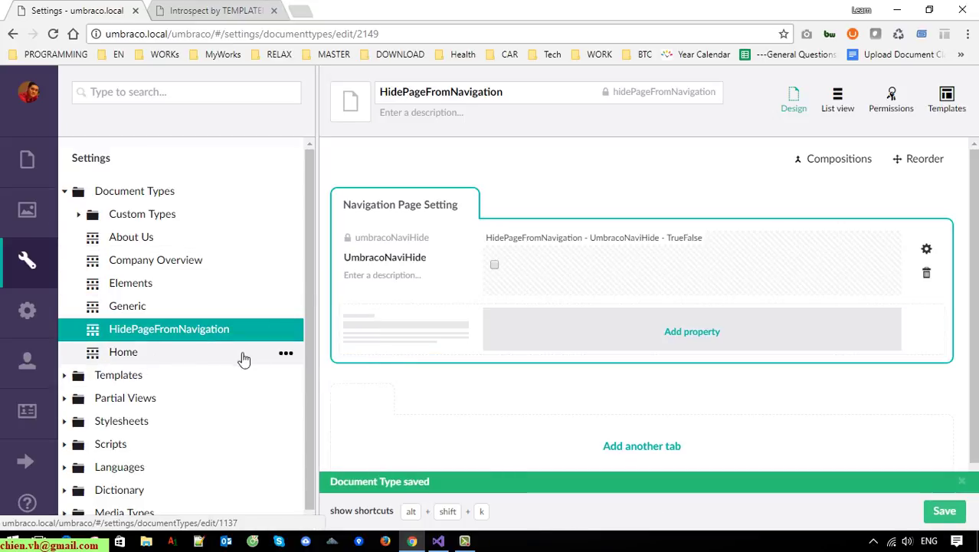
click(159, 360)
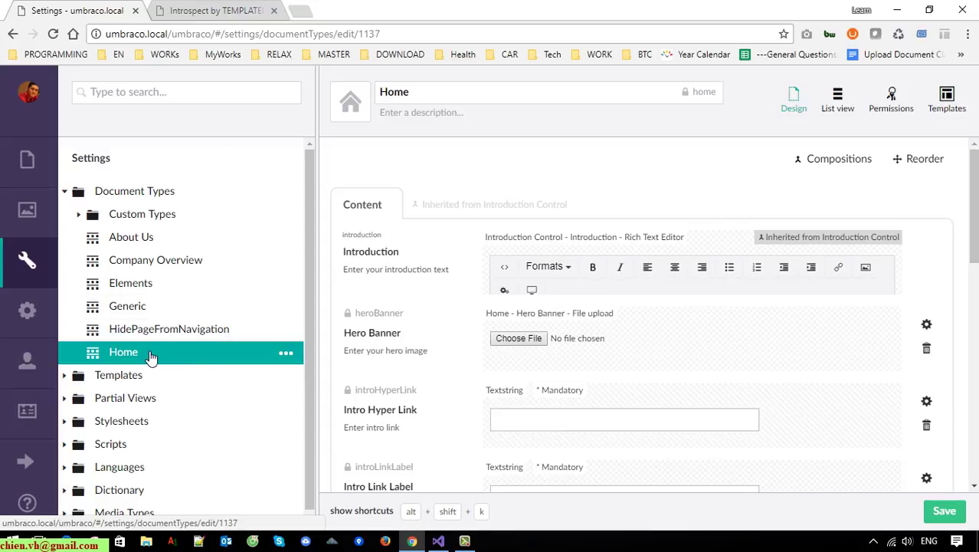
Add HidePageFromNavigation as a composition of the Home document type and save it.
click(839, 159)
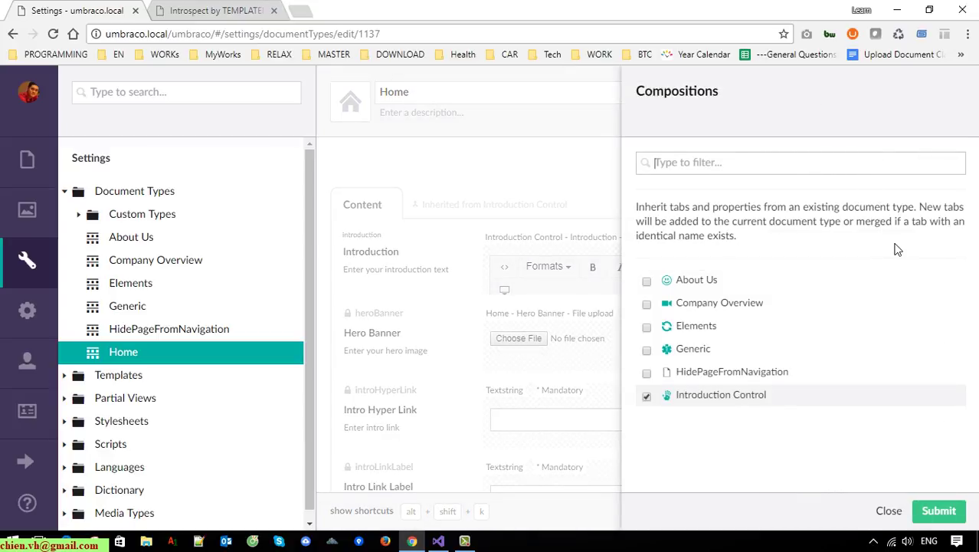
click(648, 374)
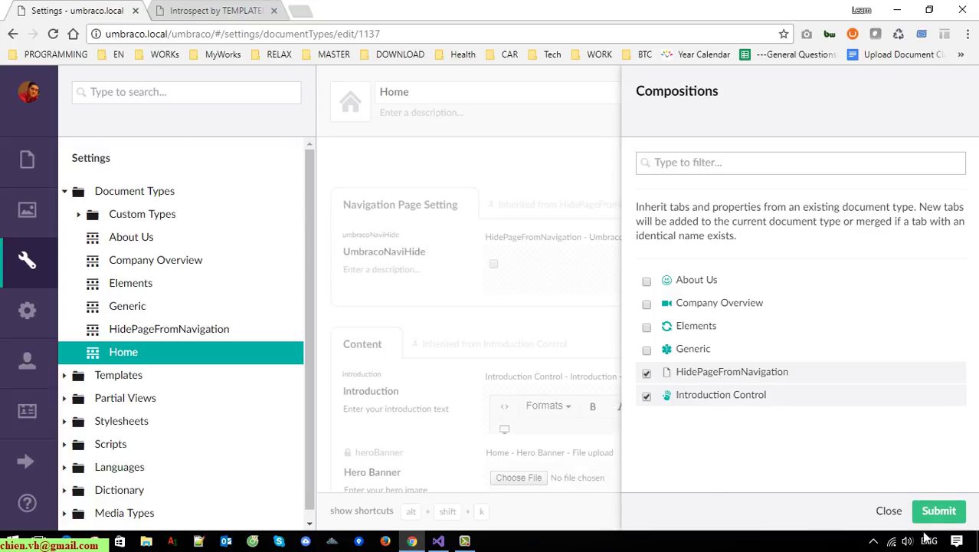
click(939, 512)
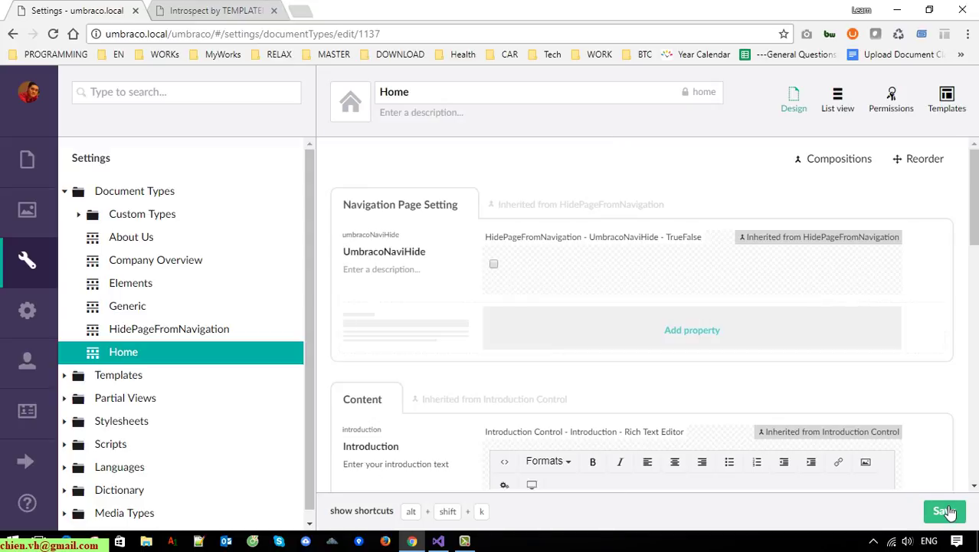
click(945, 512)
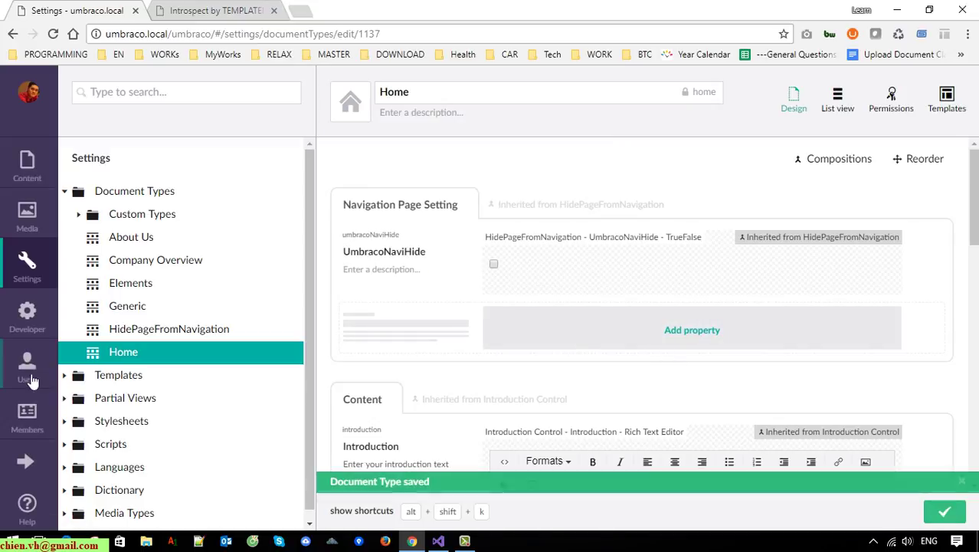
click(27, 161)
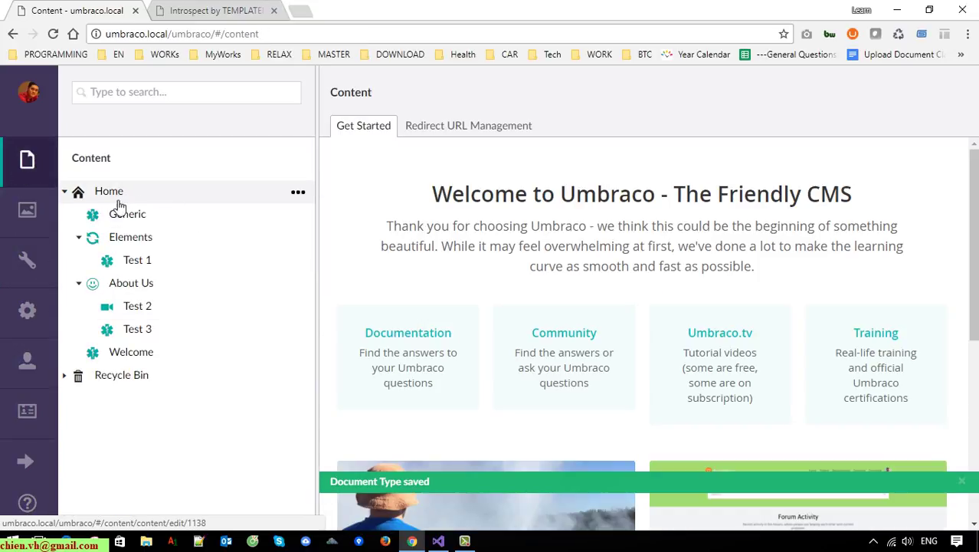
Inspect the Home page's Navigation Page Setting tab, then browse the Settings and Developer sections.
click(118, 192)
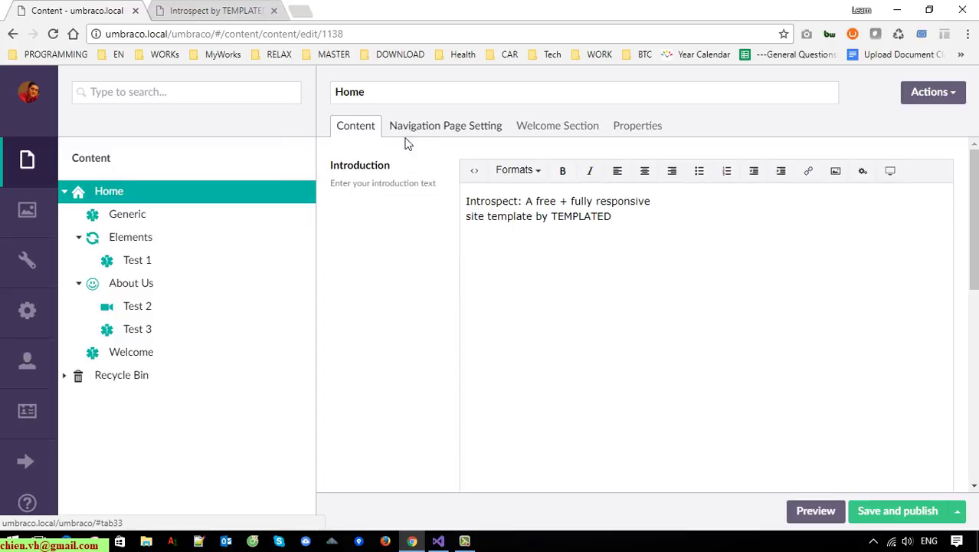
click(462, 127)
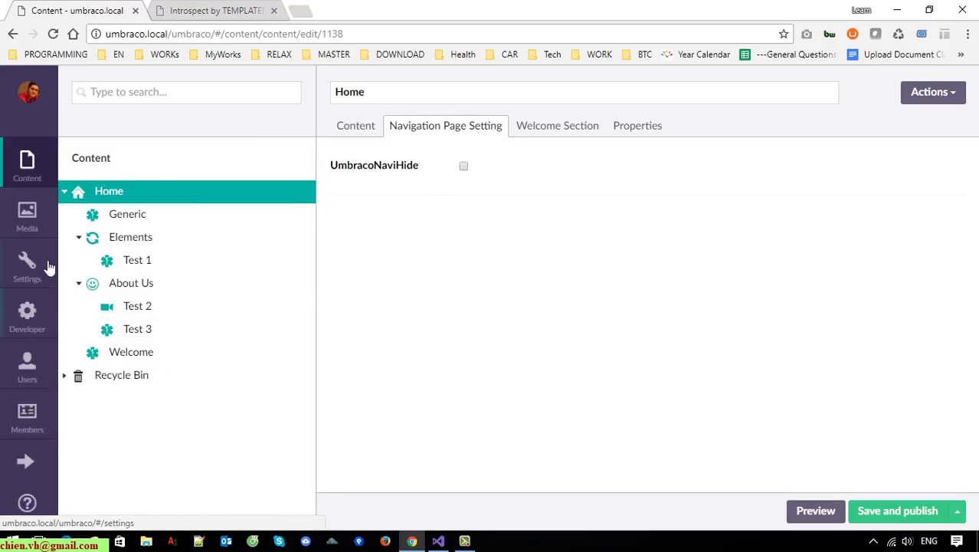
click(27, 268)
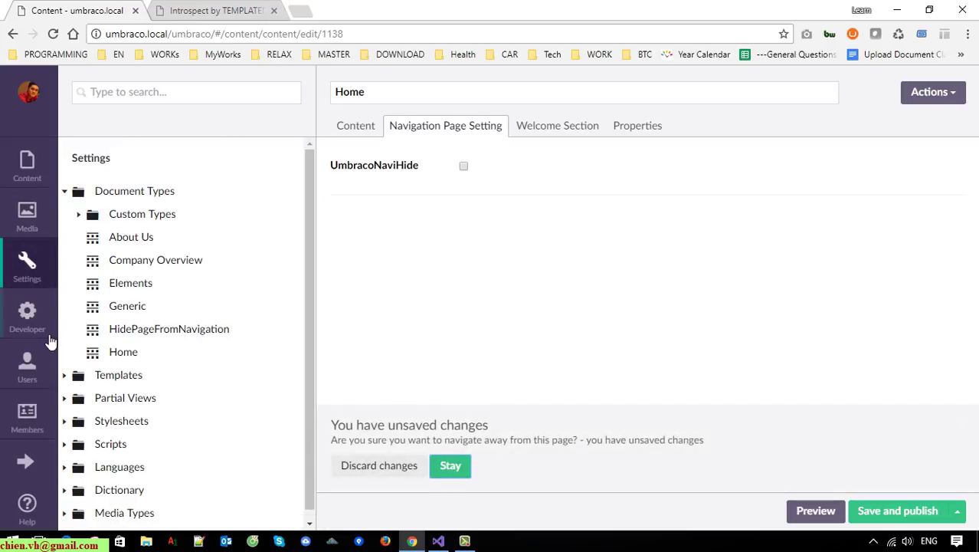
click(122, 352)
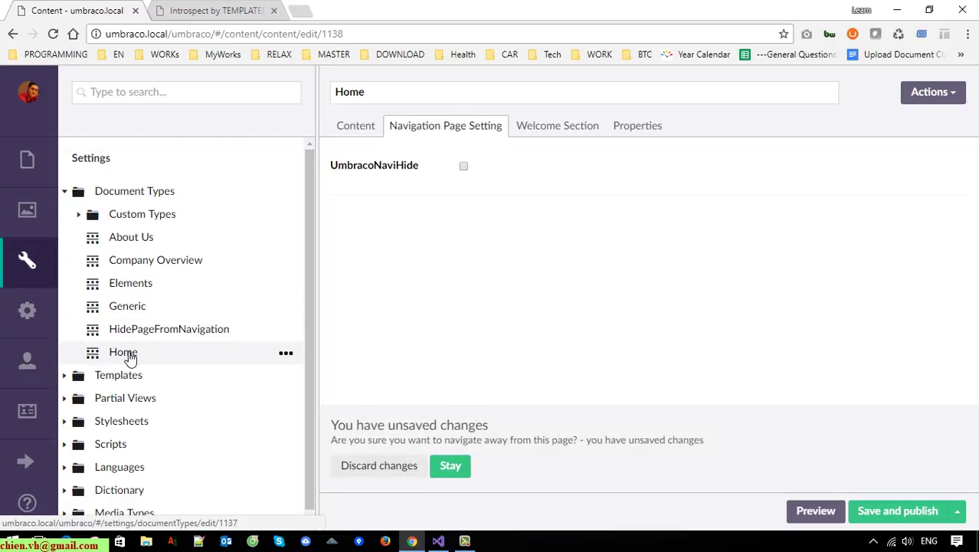
click(31, 307)
click(31, 265)
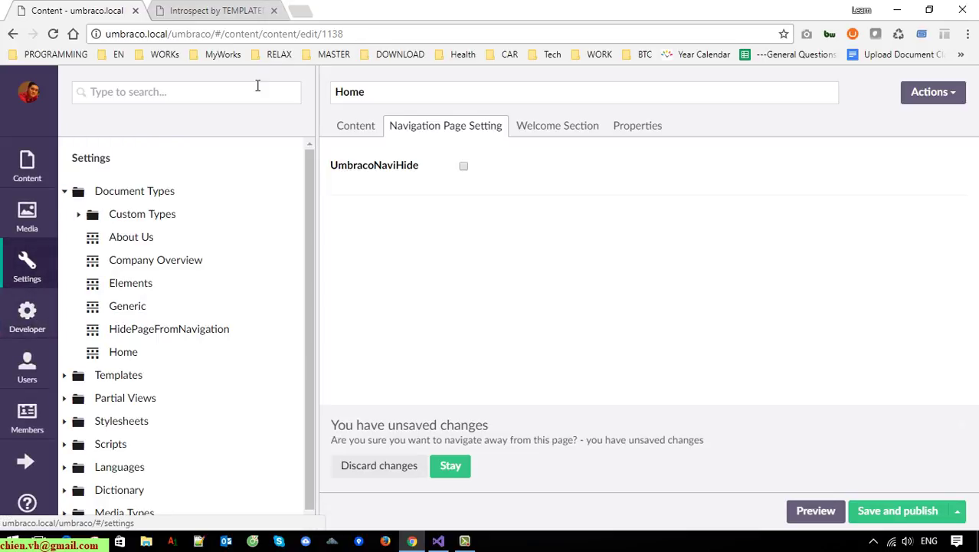
Reload the backoffice, expand Home's child pages, and return to the Settings section.
click(382, 33)
key(Return)
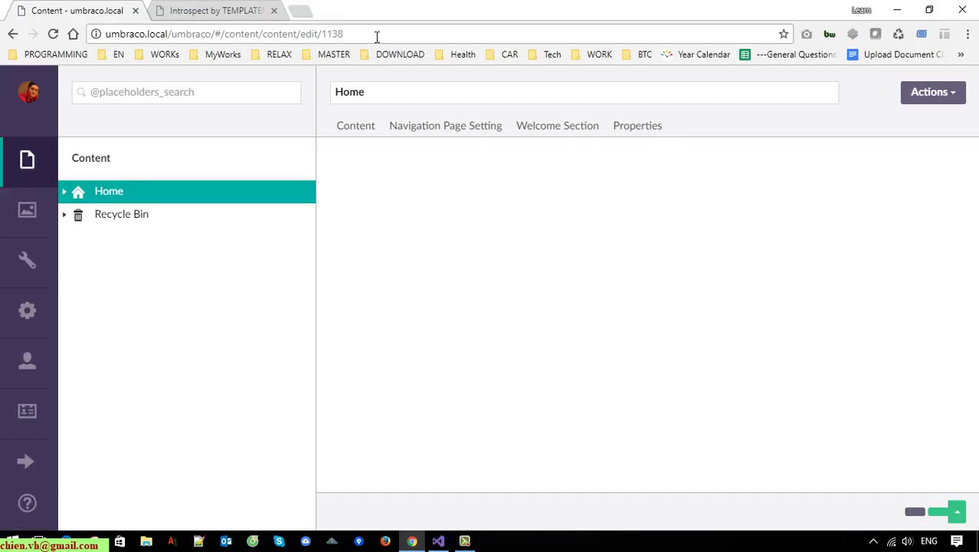
click(75, 194)
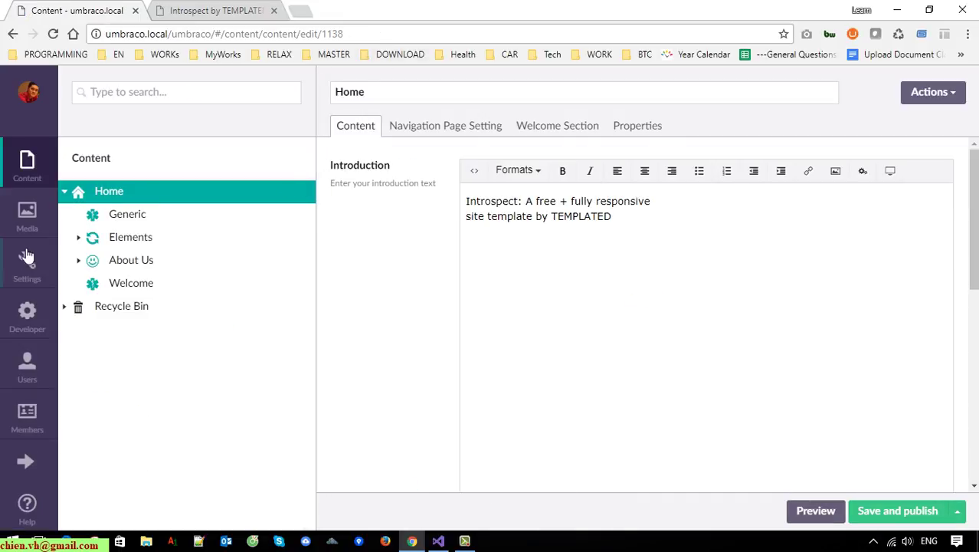
click(27, 263)
Untick HidePageFromNavigation in the Home document type's compositions, confirm the removal warning, and save.
click(64, 191)
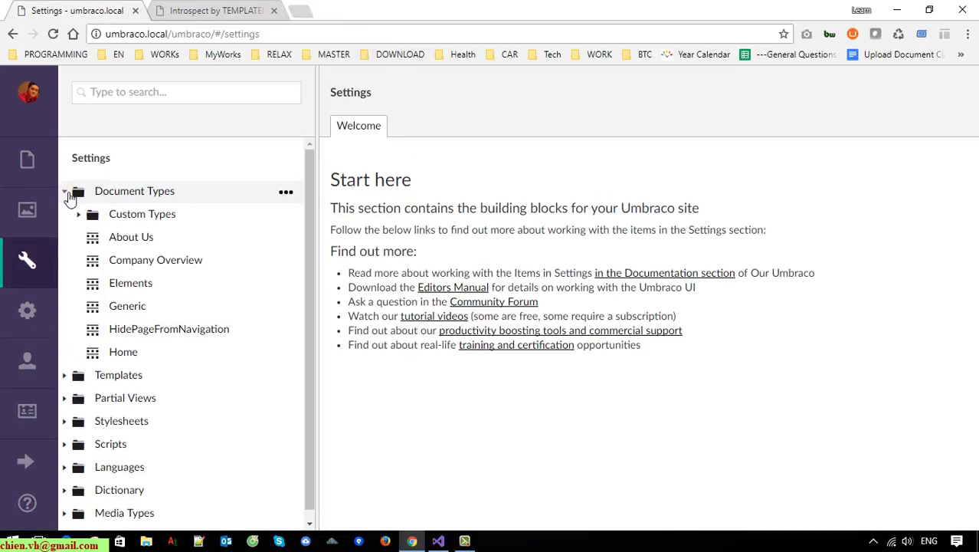
click(129, 355)
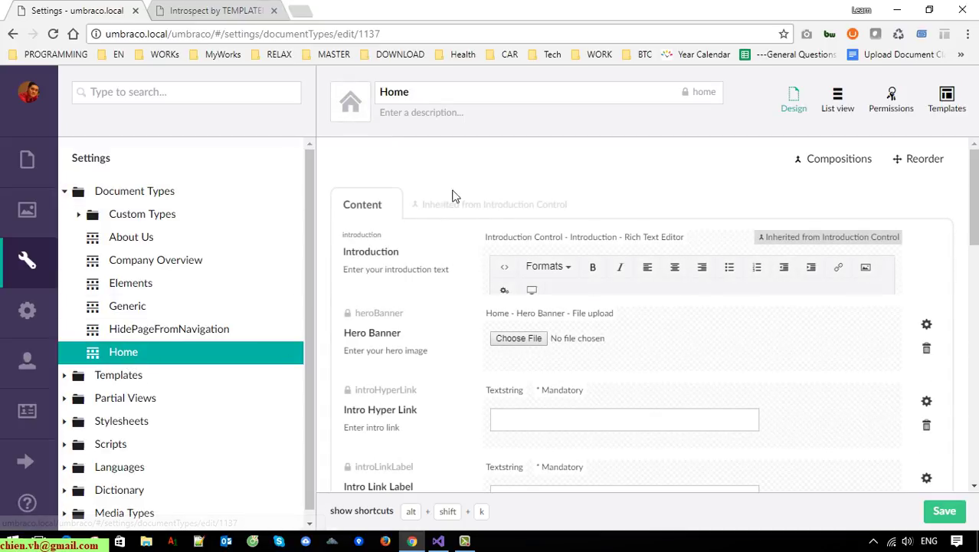
click(843, 164)
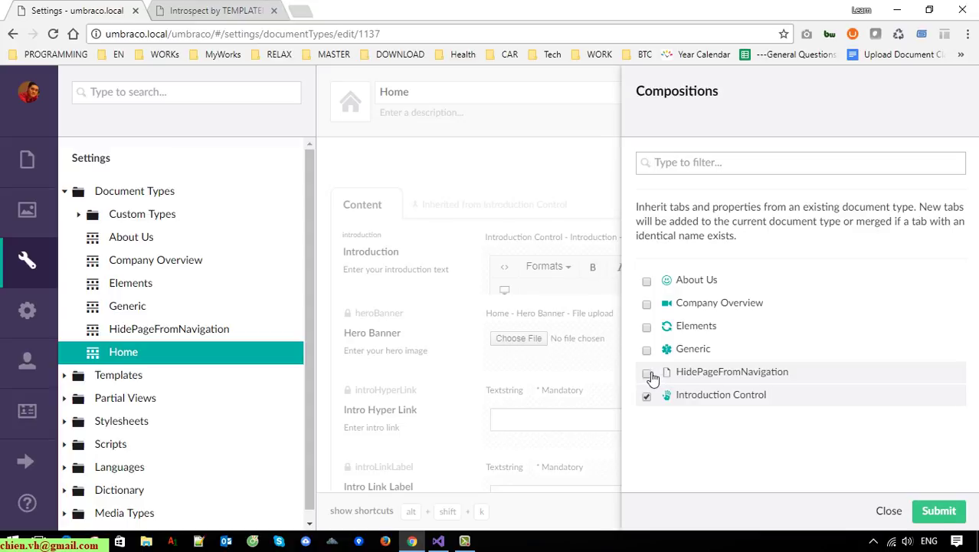
click(945, 513)
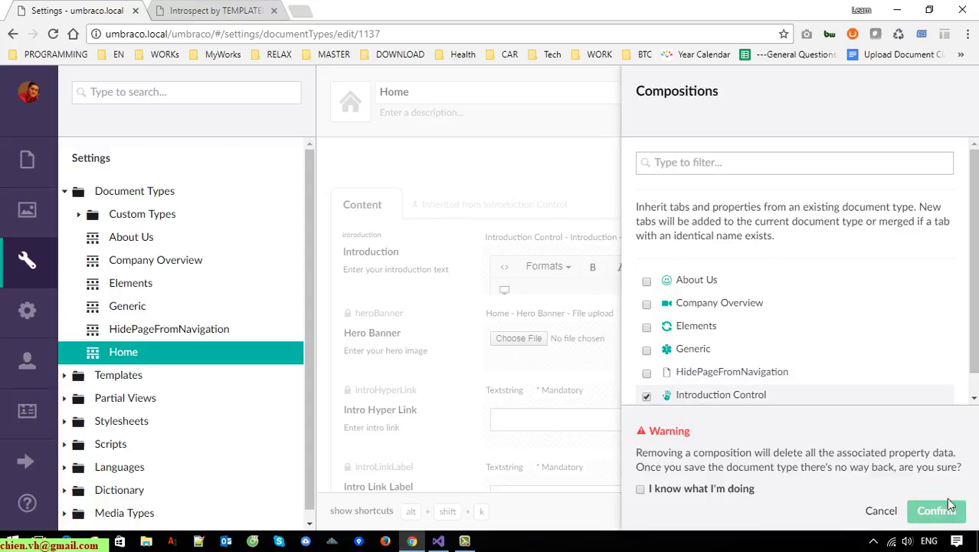
scroll(879, 361, down, 1)
click(695, 492)
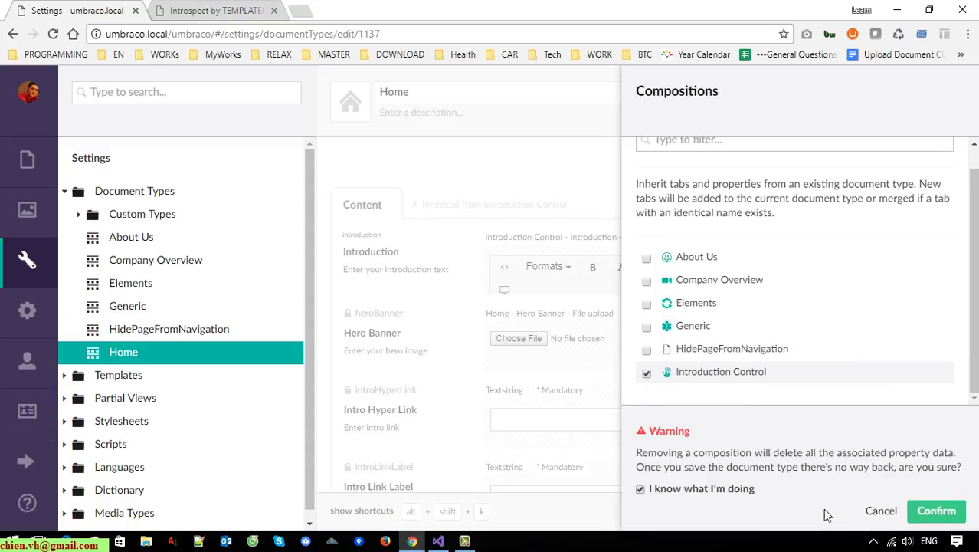
click(944, 514)
click(946, 513)
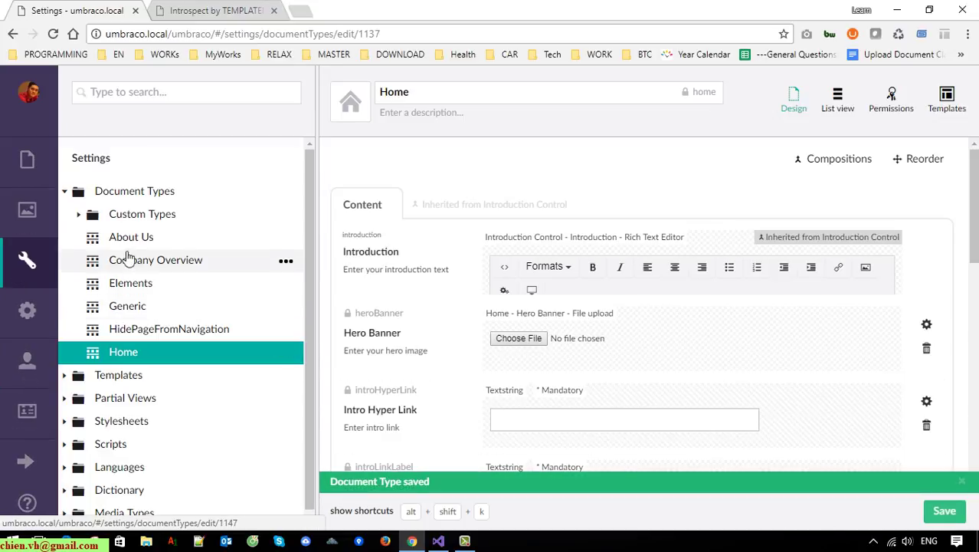
click(32, 164)
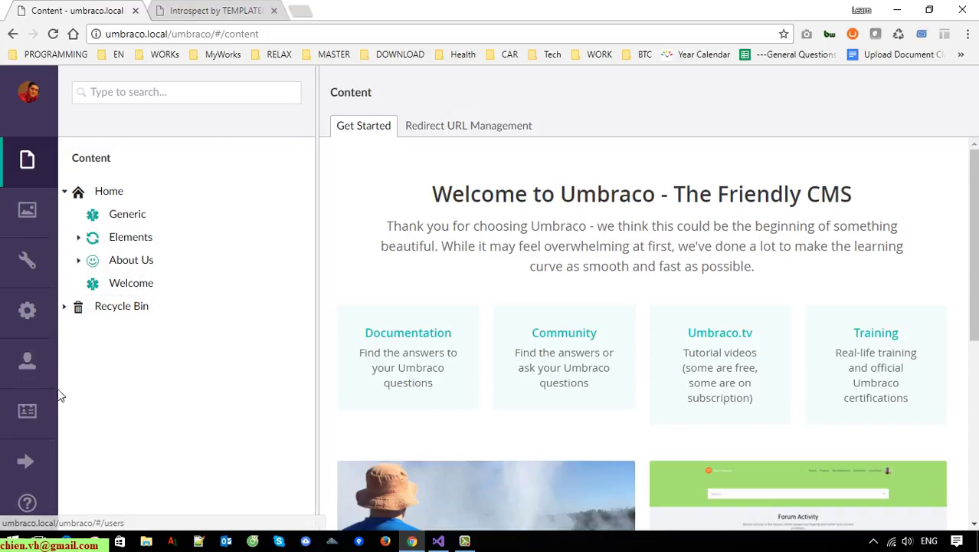
Add the HidePageFromNavigation composition to the About Us and Company Overview document types and save each.
click(29, 316)
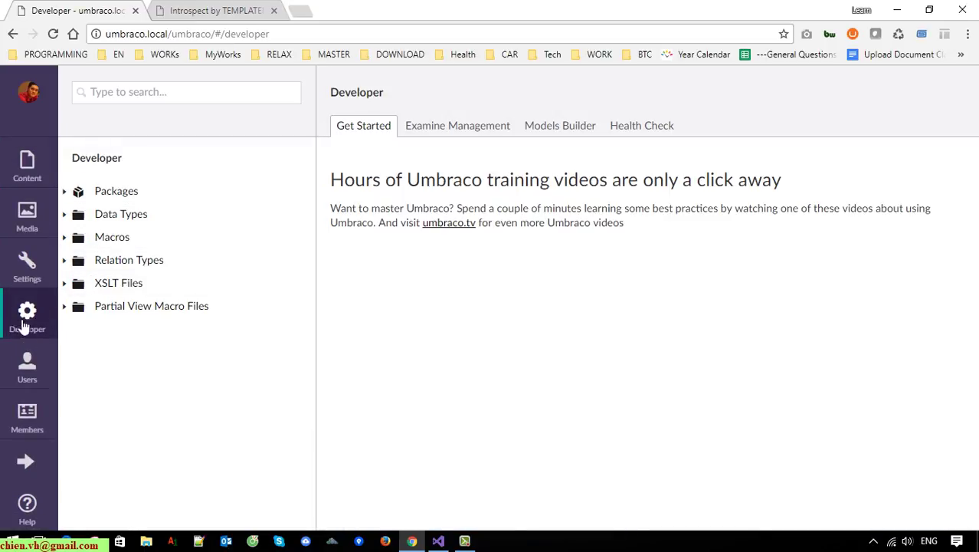
click(27, 261)
click(131, 237)
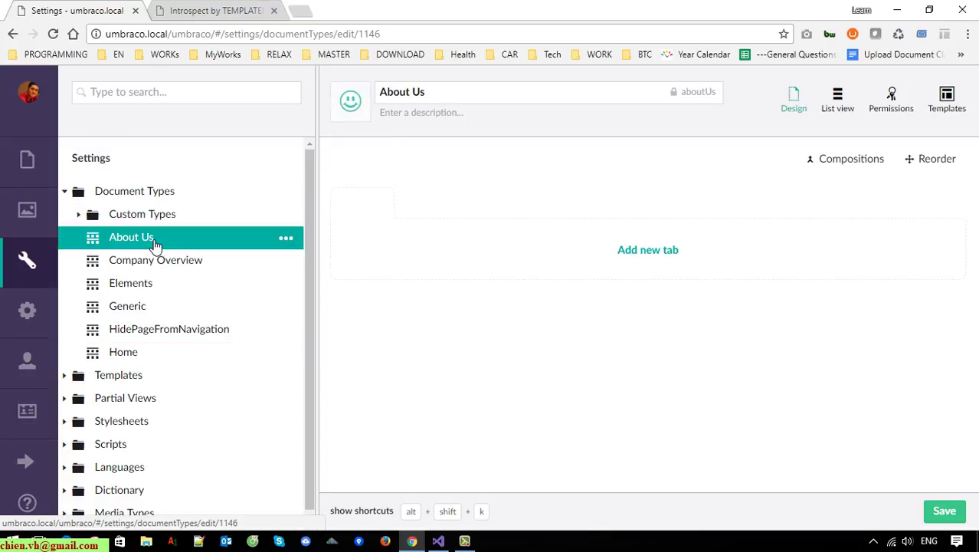
click(843, 163)
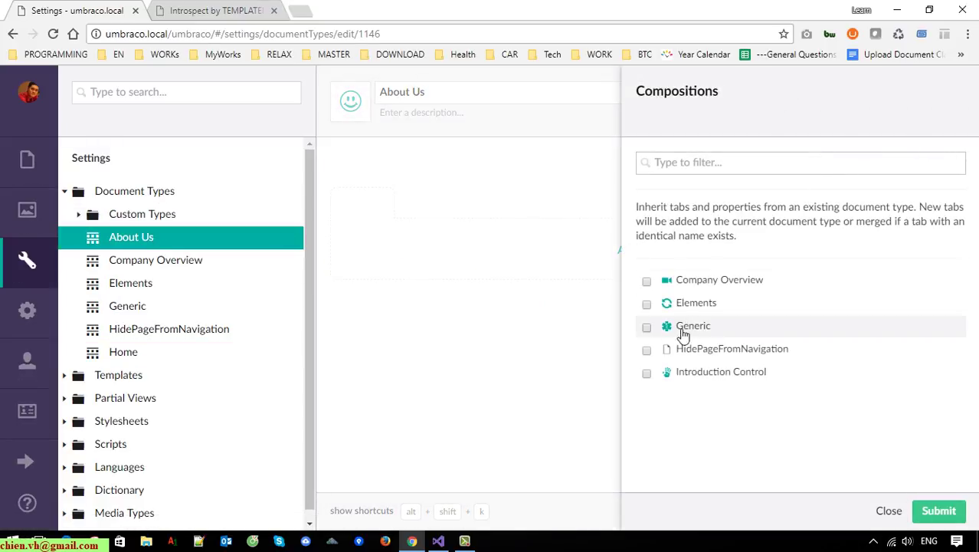
click(647, 350)
click(941, 511)
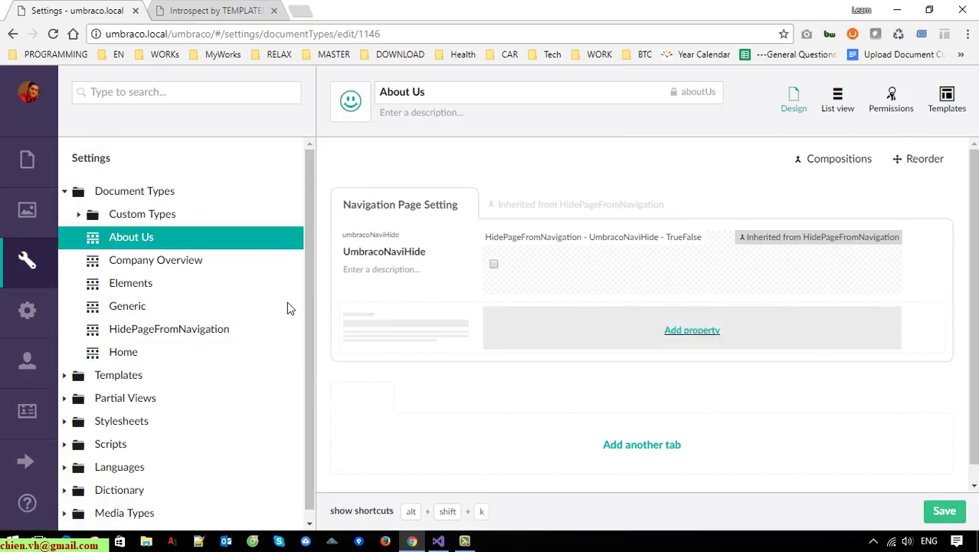
click(945, 512)
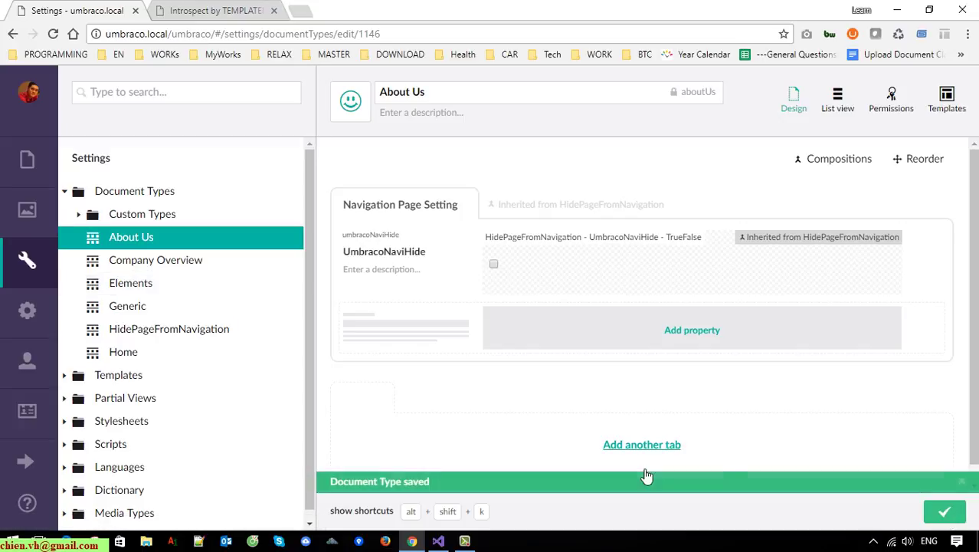
click(165, 260)
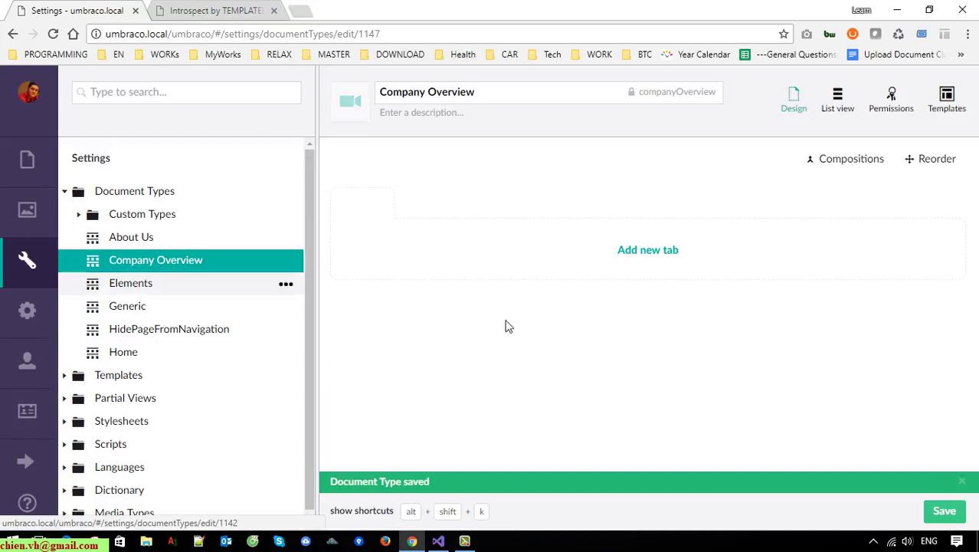
click(862, 162)
click(688, 327)
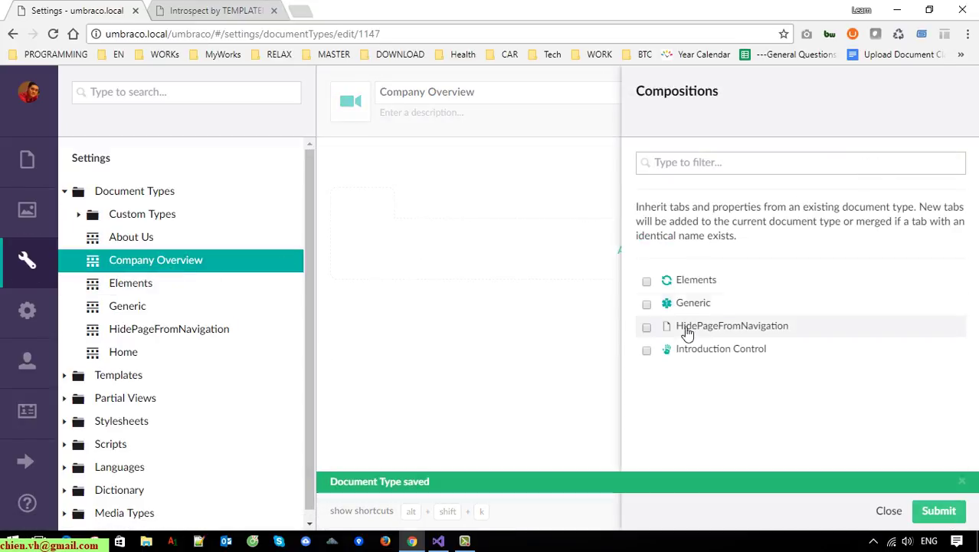
click(939, 511)
click(941, 511)
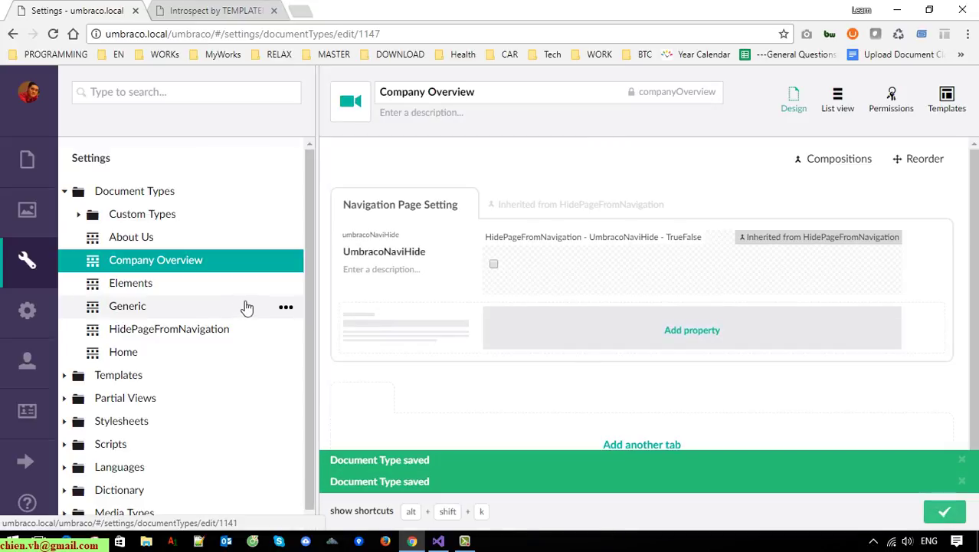
Add the HidePageFromNavigation composition to the Elements and Generic document types and save each.
click(157, 285)
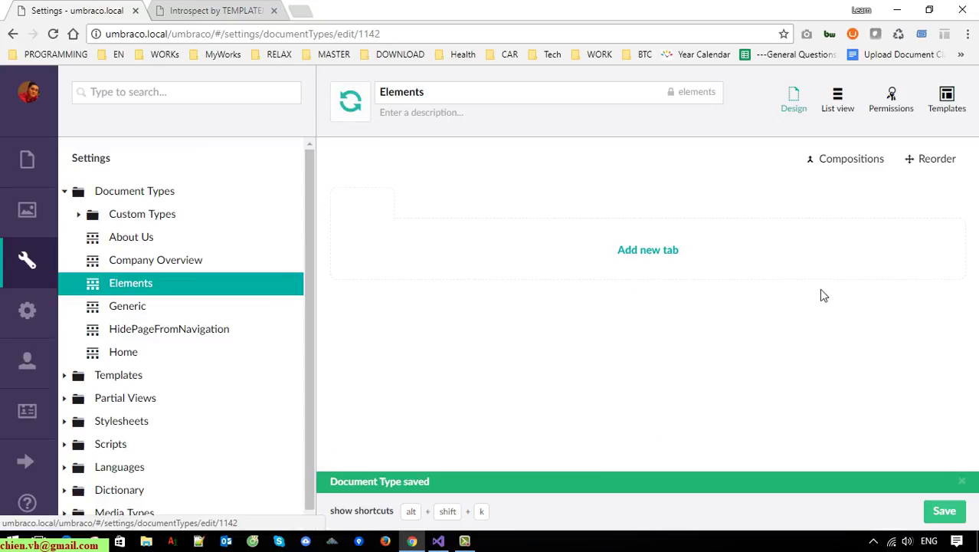
click(839, 220)
click(667, 303)
click(939, 510)
click(945, 511)
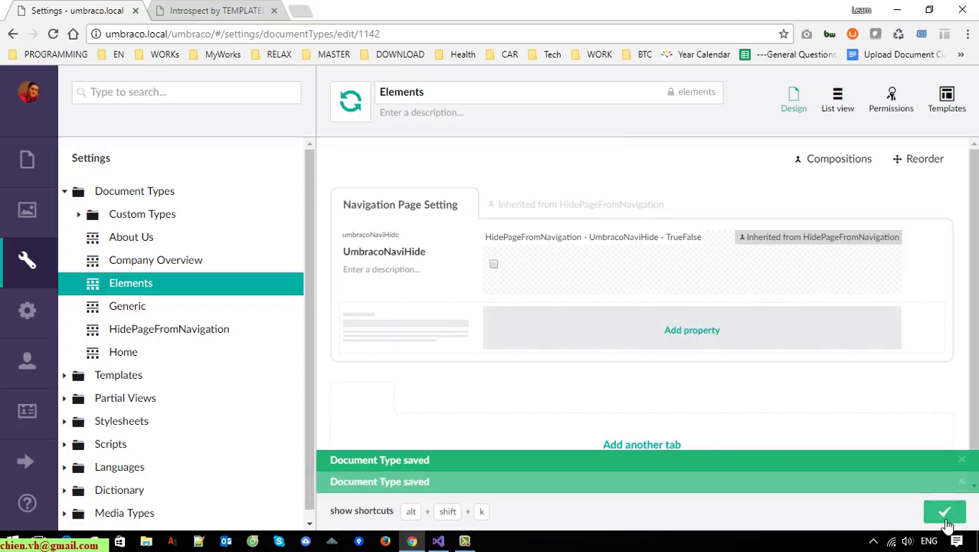
click(138, 308)
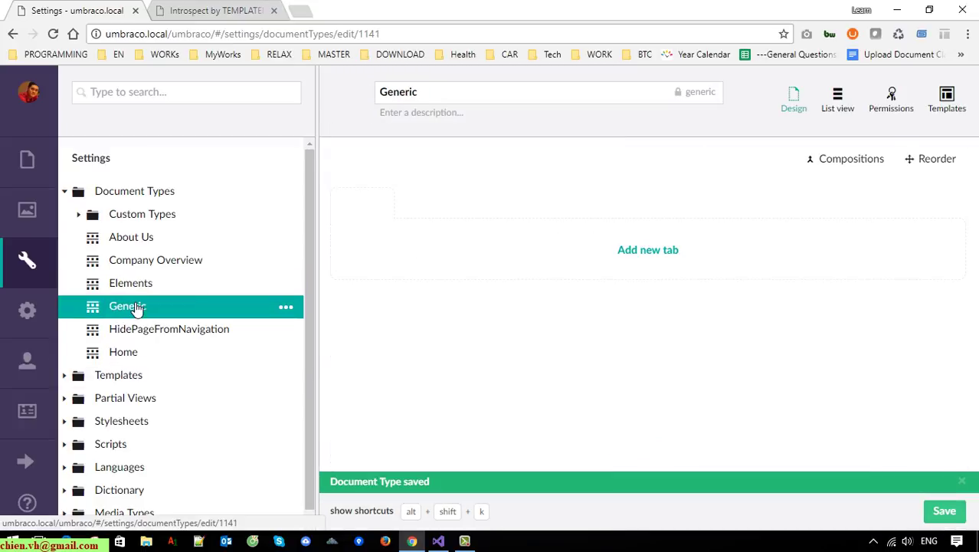
click(847, 159)
click(659, 281)
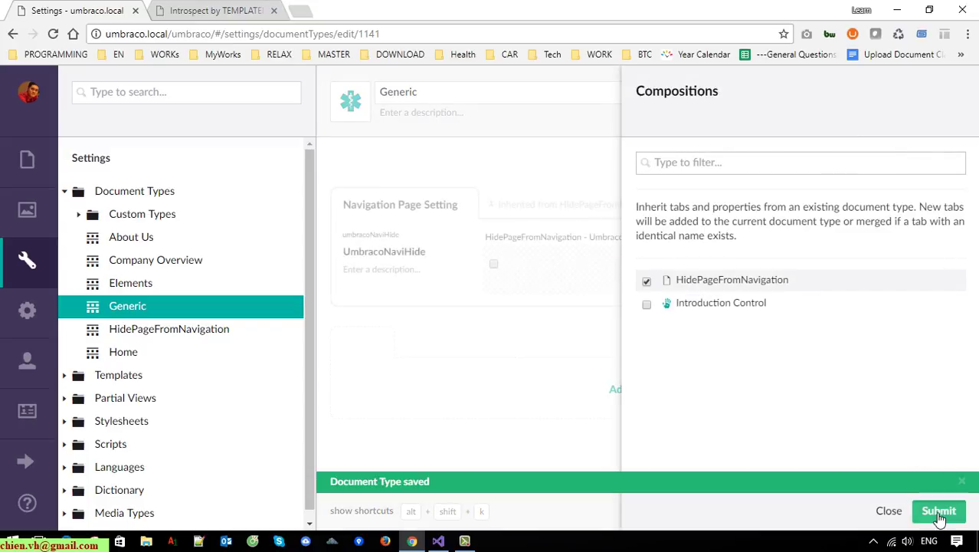
click(940, 512)
click(944, 512)
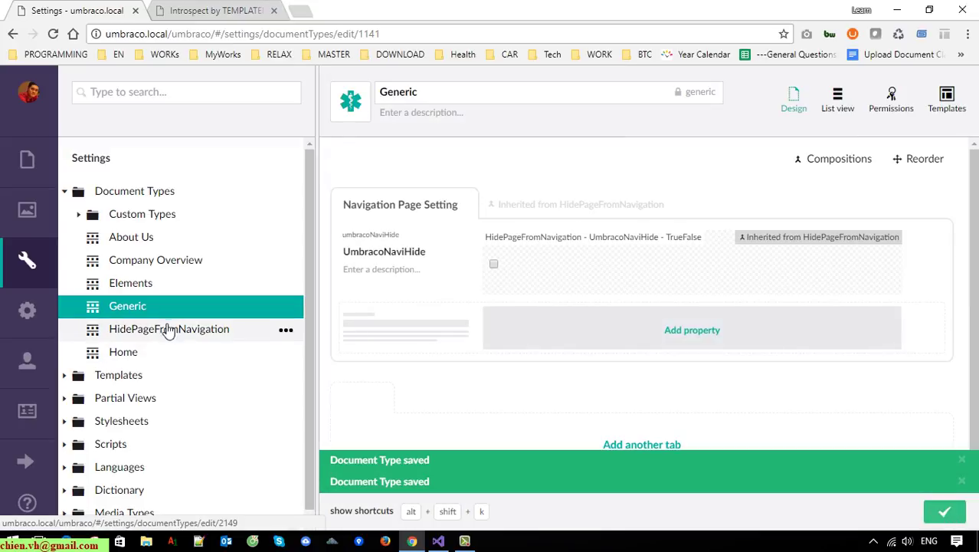
click(137, 353)
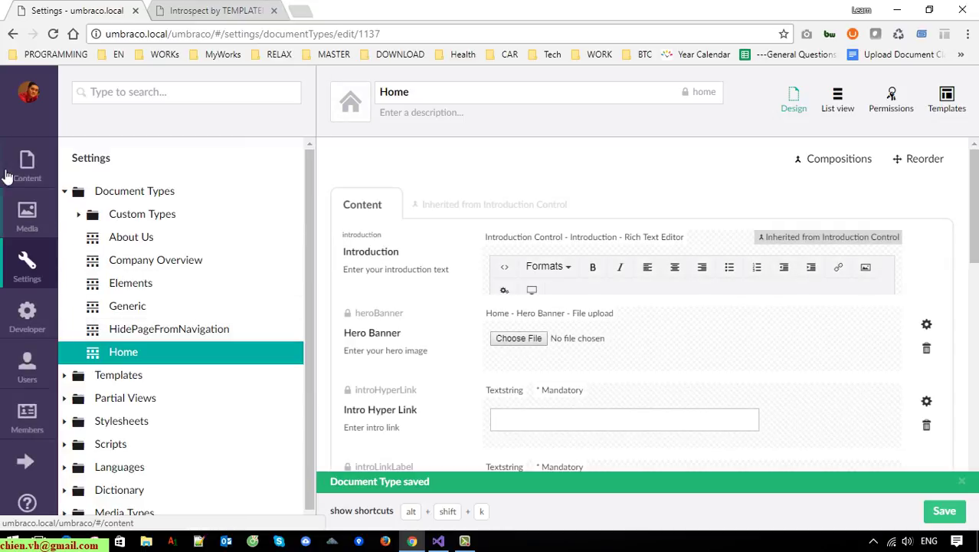
Check UmbracoNaviHide on the Test 1 page under Elements and publish it.
click(31, 164)
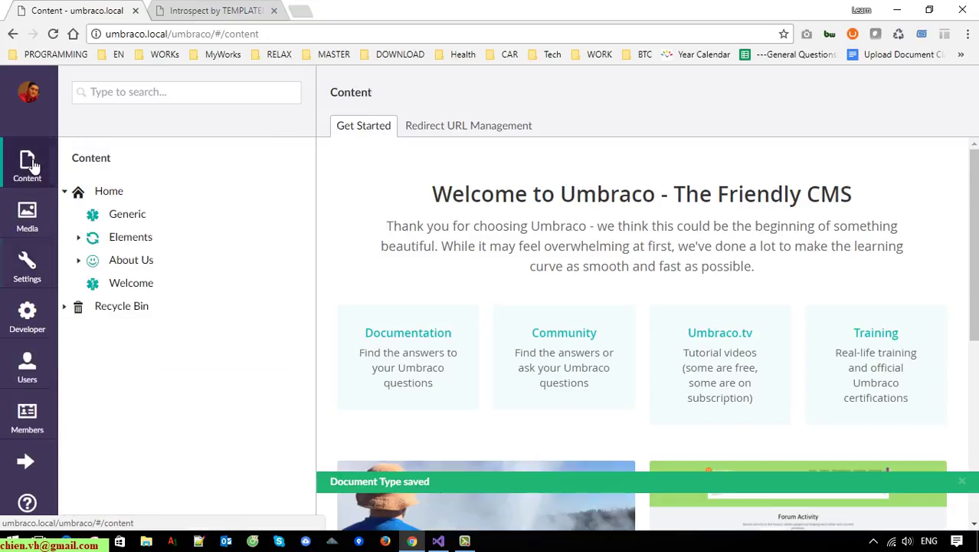
click(134, 220)
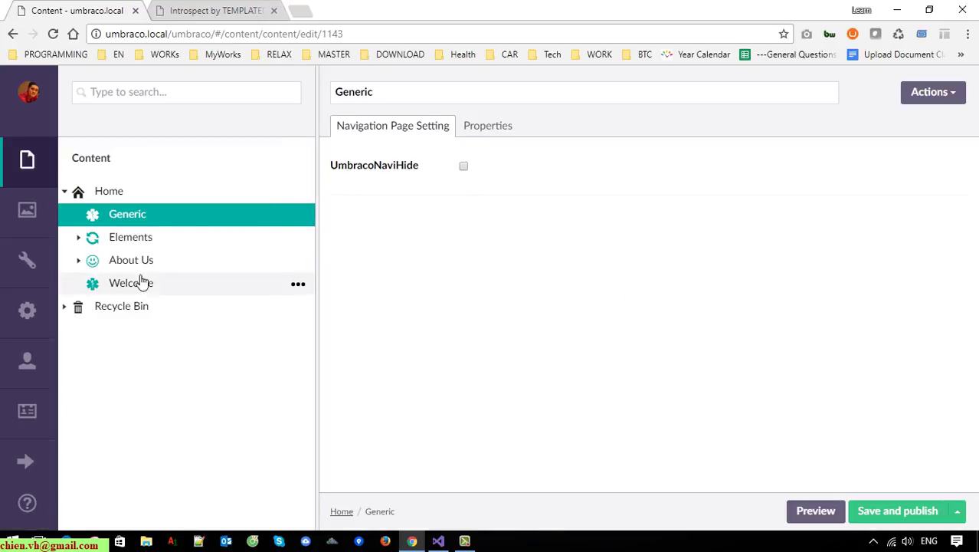
click(79, 238)
click(142, 261)
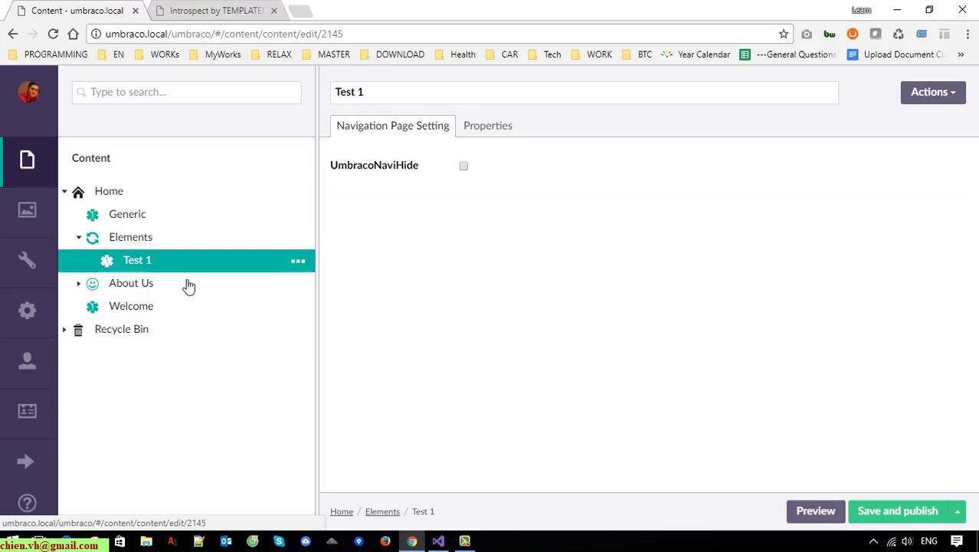
click(464, 167)
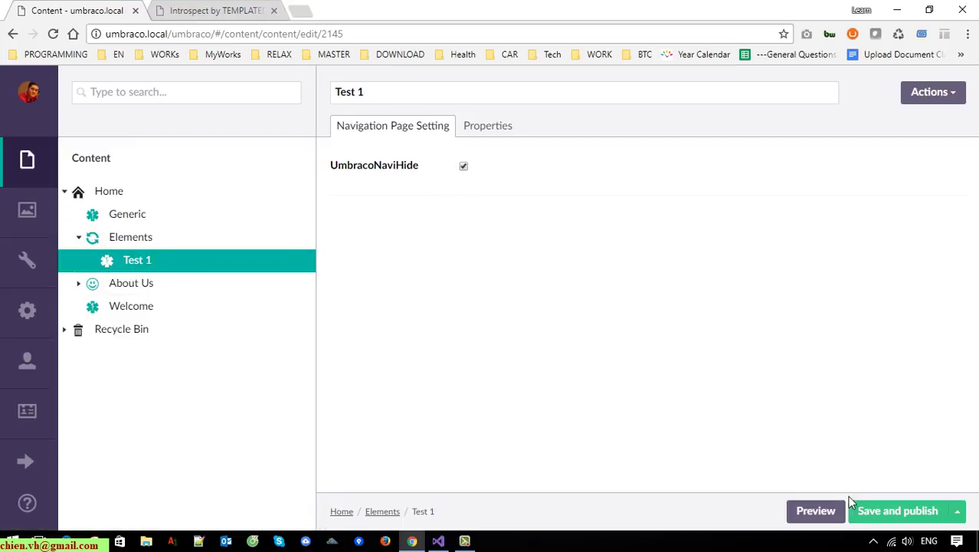
click(905, 511)
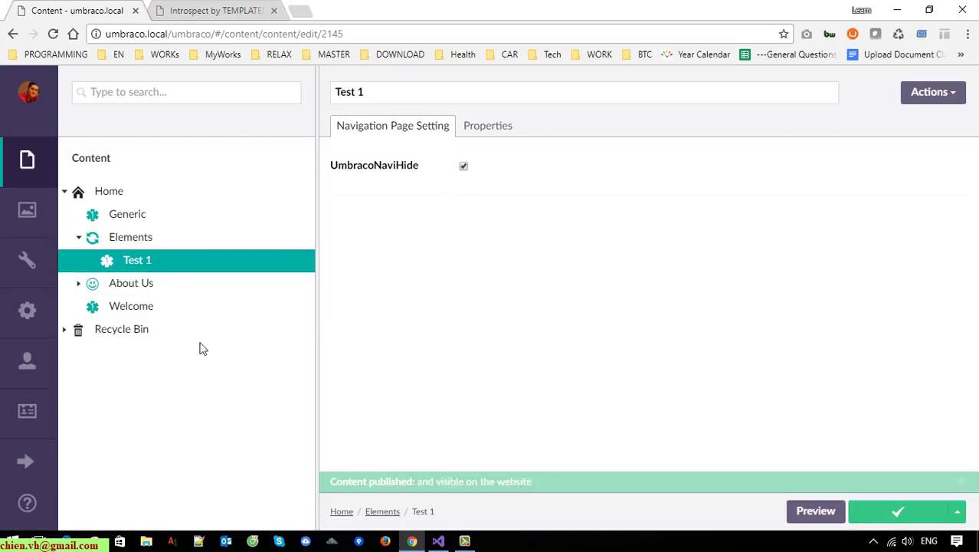
Check UmbracoNaviHide on Test 2 and Test 3 under About Us, publish both, and reload the Introspect site.
click(79, 284)
click(155, 308)
click(464, 168)
click(897, 512)
click(163, 335)
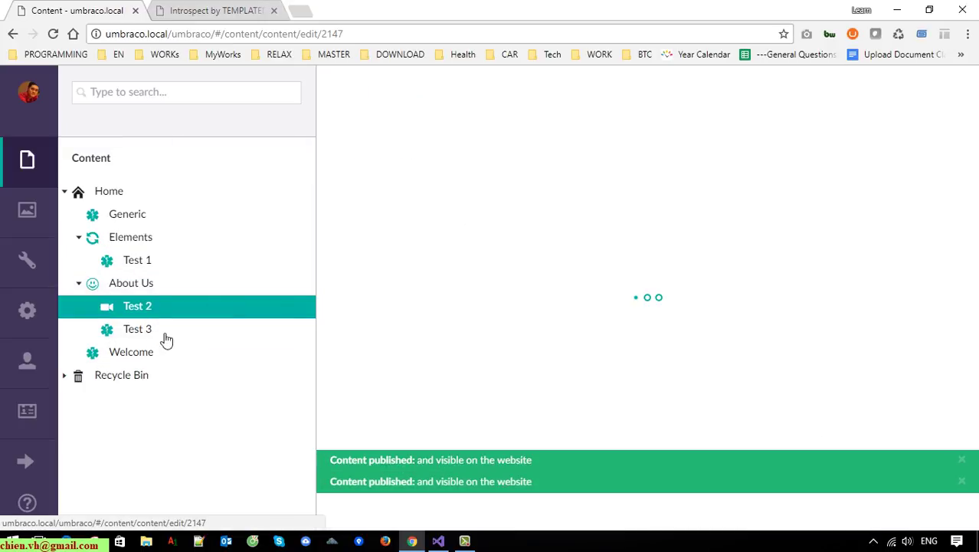
click(463, 166)
click(917, 512)
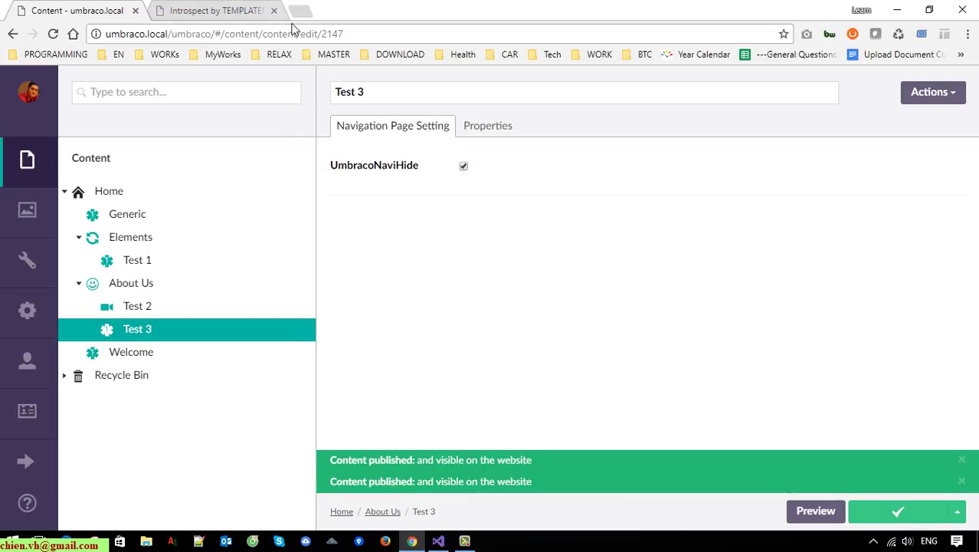
click(223, 11)
click(52, 35)
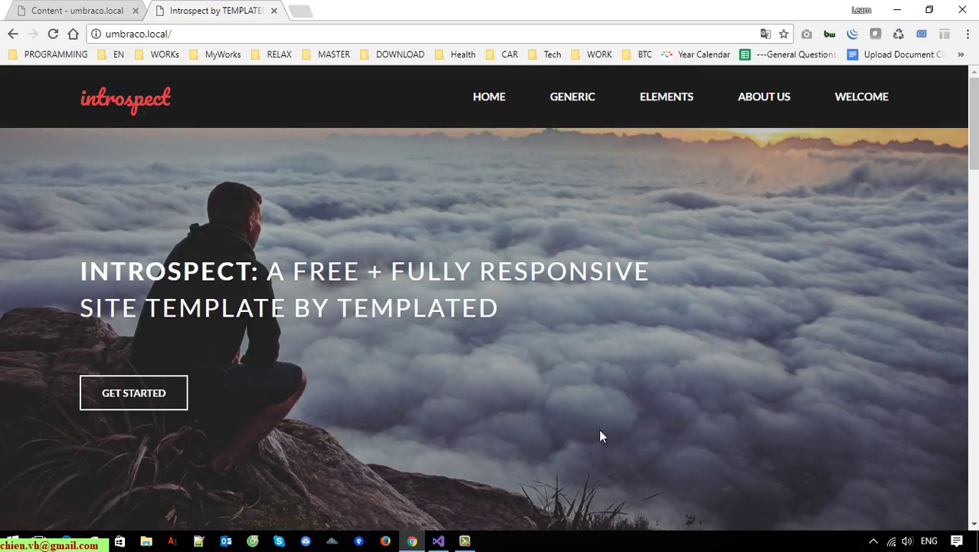
Bring up the UmbracoTraining project in Visual Studio after checking the Test pages left the menu.
click(437, 541)
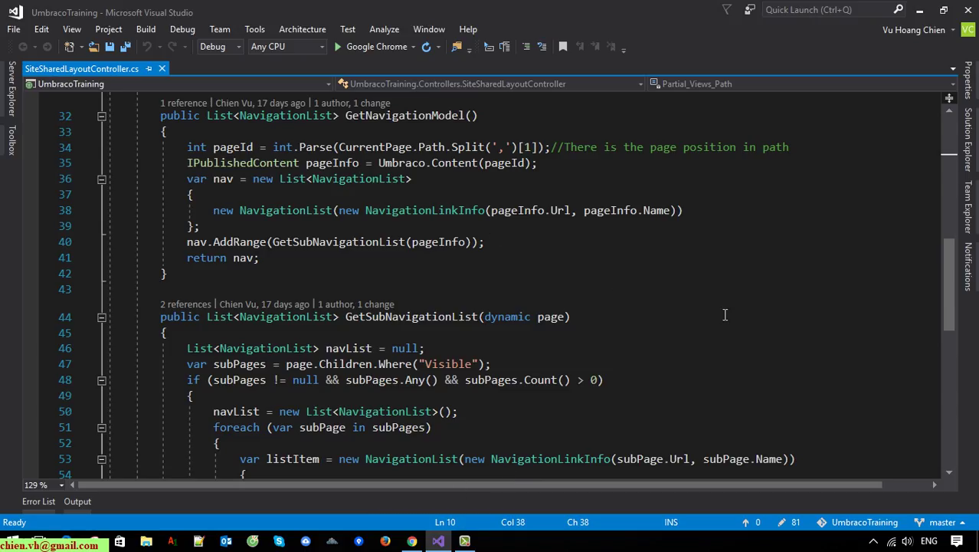
Review the GetSubNavigationList method's subPages variable and its Children.Where("Visible") filter on line 47.
scroll(728, 315, up, 6)
click(739, 295)
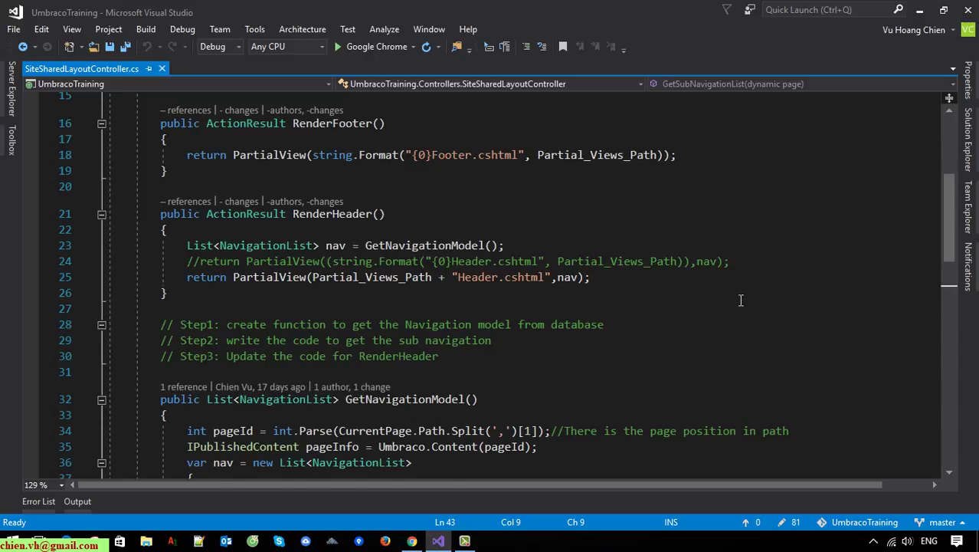
scroll(743, 306, down, 6)
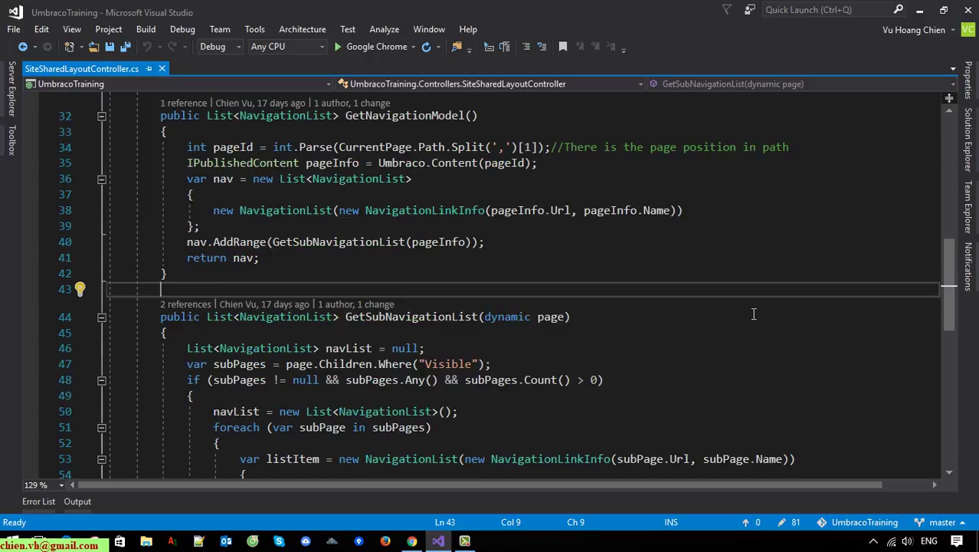
scroll(753, 314, down, 1)
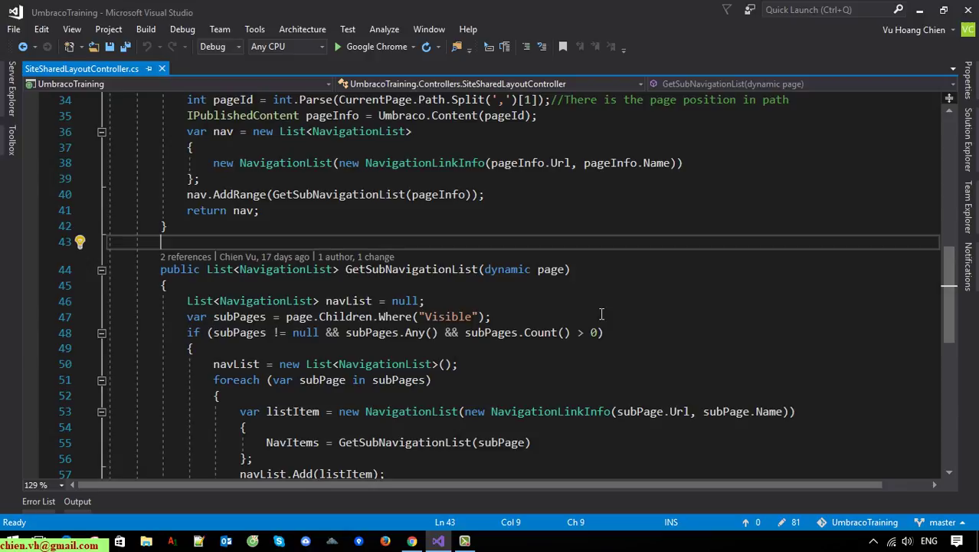
key(ctrl+minus)
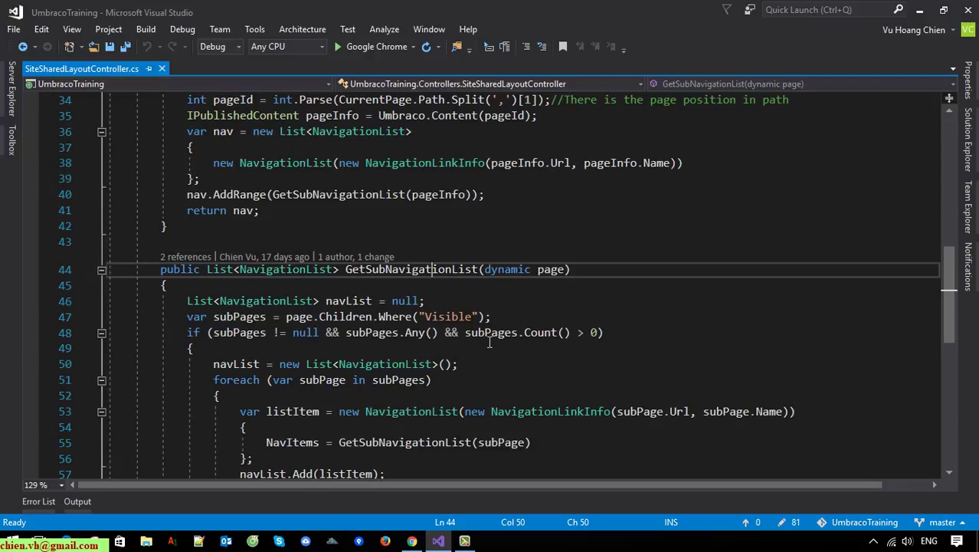
click(636, 318)
scroll(583, 341, down, 1)
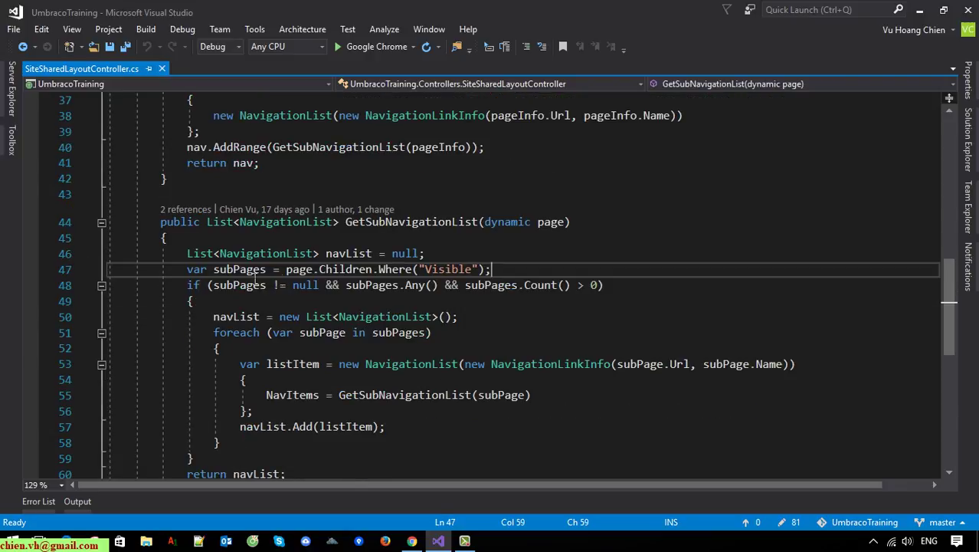
drag(184, 269, 247, 269)
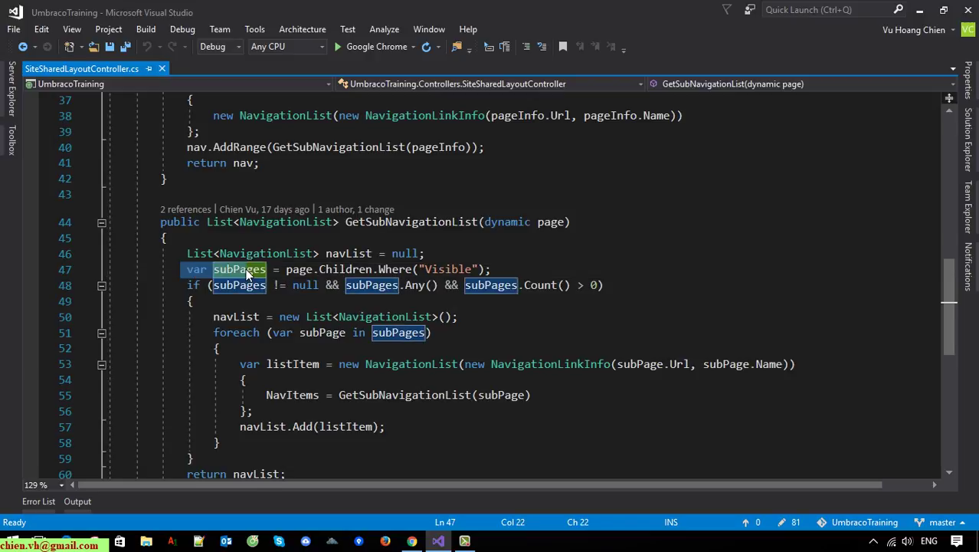
click(305, 306)
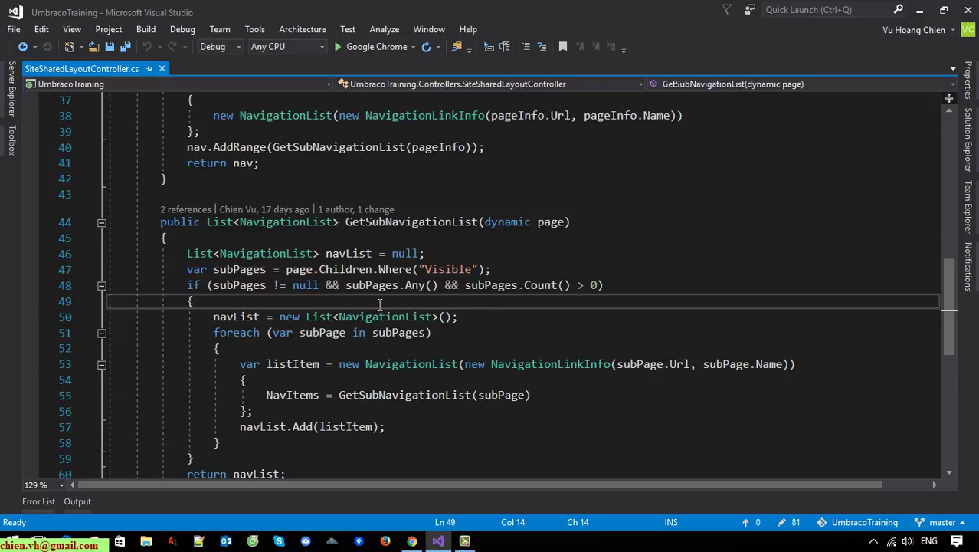
double_click(458, 270)
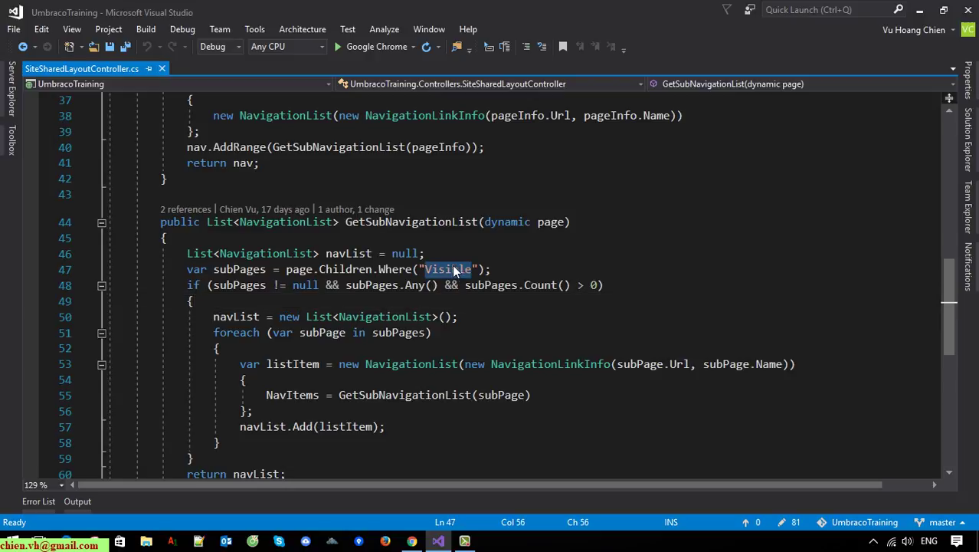
Glance at the Test 3 editor in the browser, recheck the Visible filter, and minimise Visual Studio.
click(412, 541)
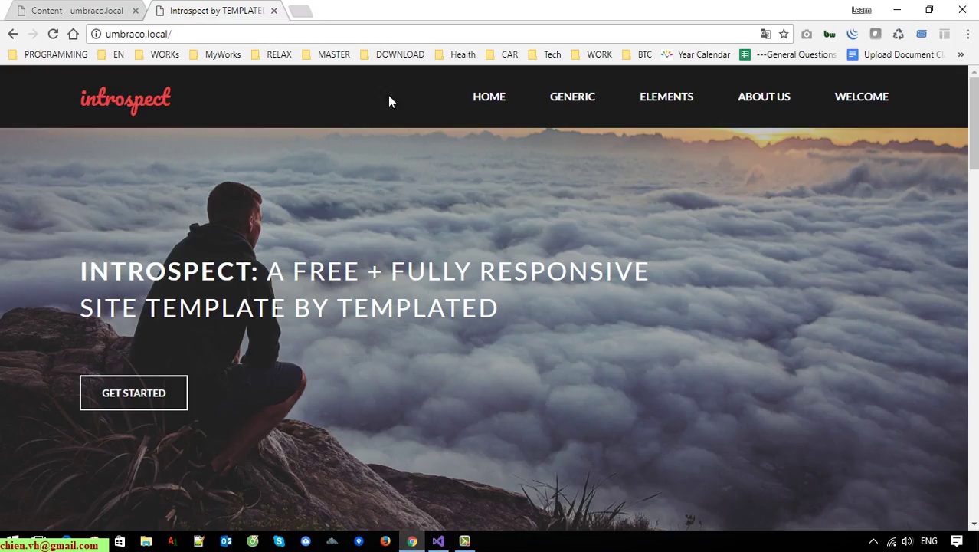
key(ctrl+Tab)
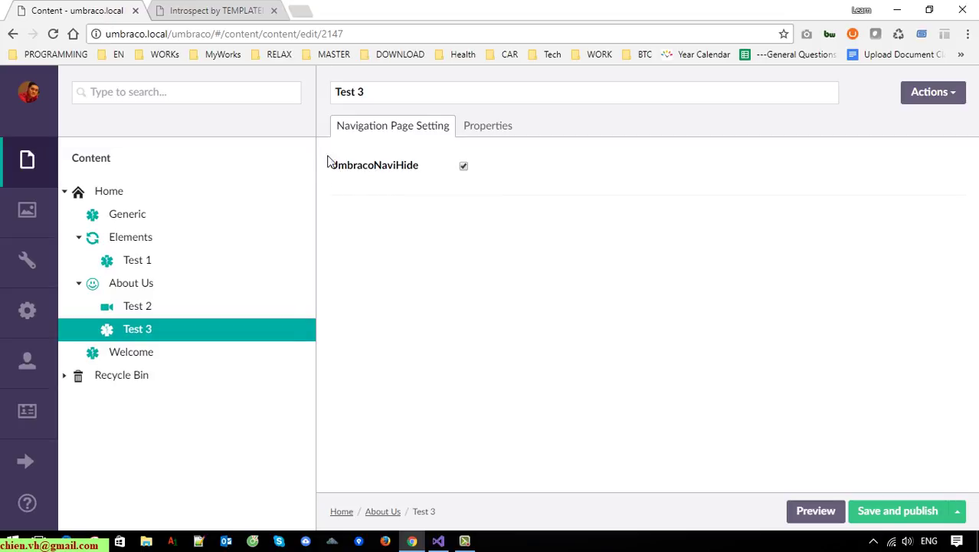
click(897, 10)
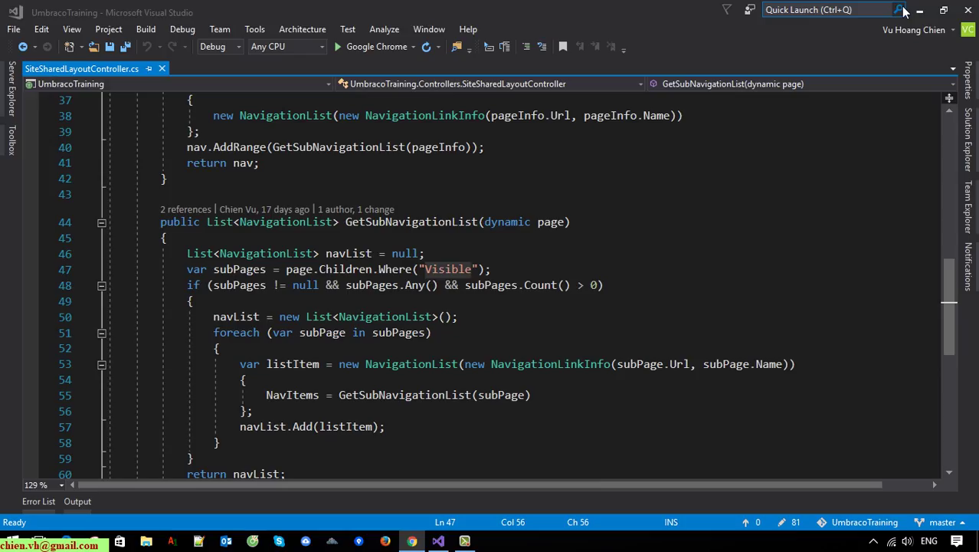
click(533, 306)
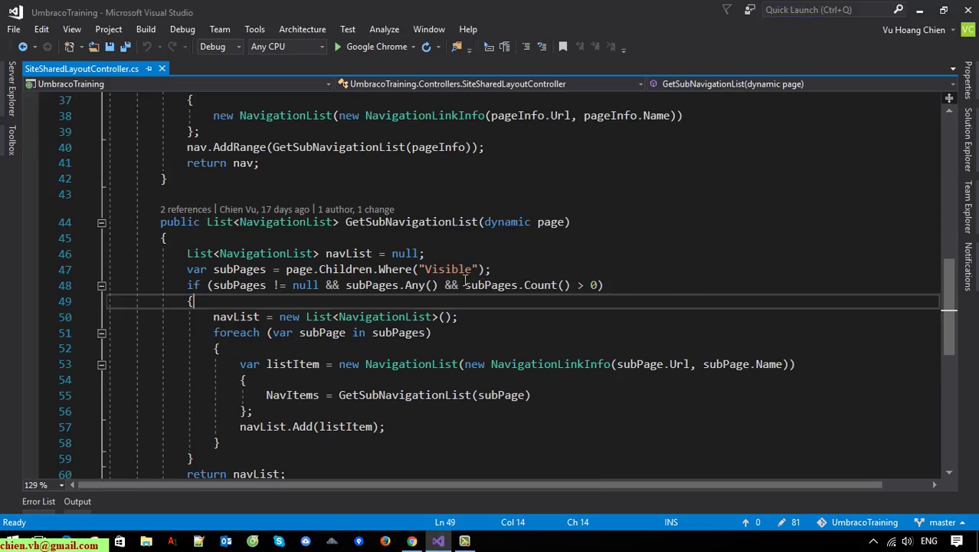
double_click(457, 274)
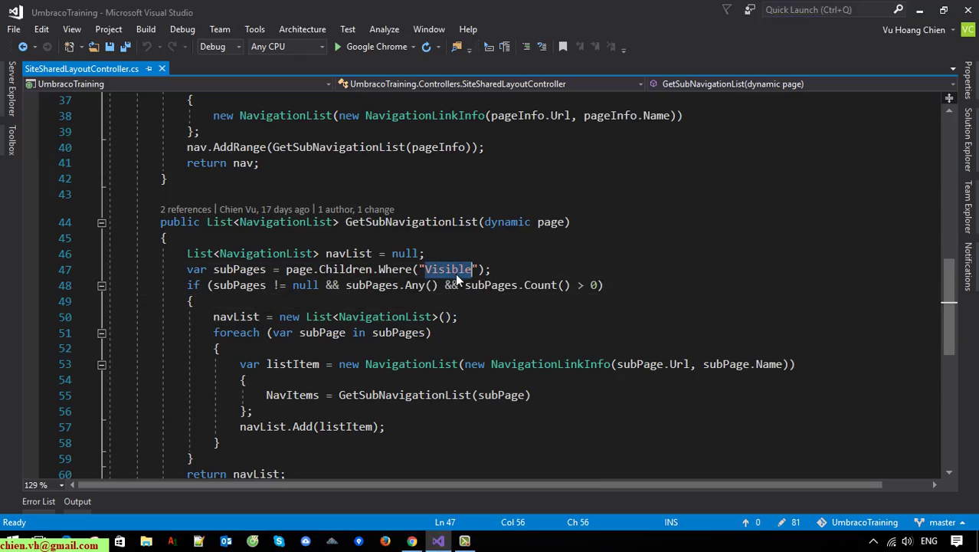
click(920, 10)
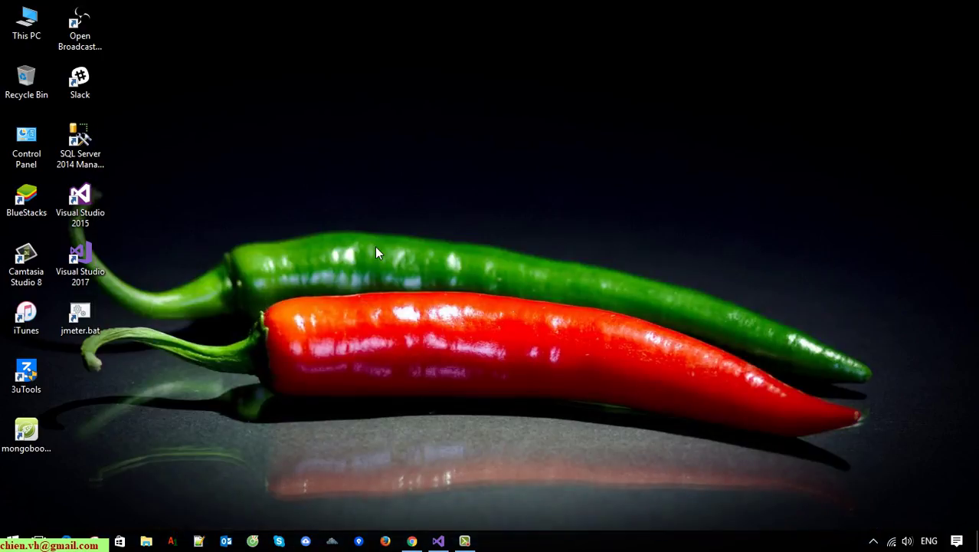
Check UmbracoNaviHide on the Generic page and publish it.
click(412, 541)
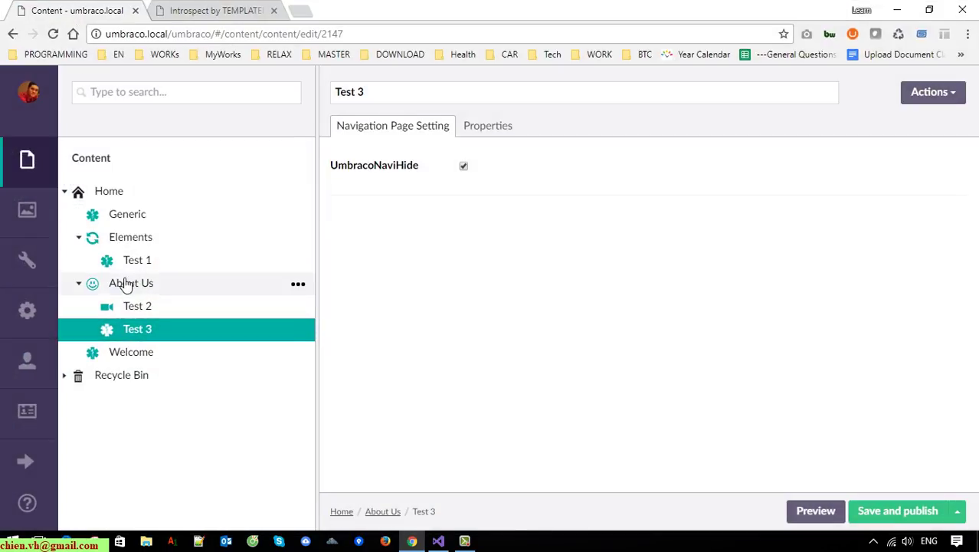
click(127, 215)
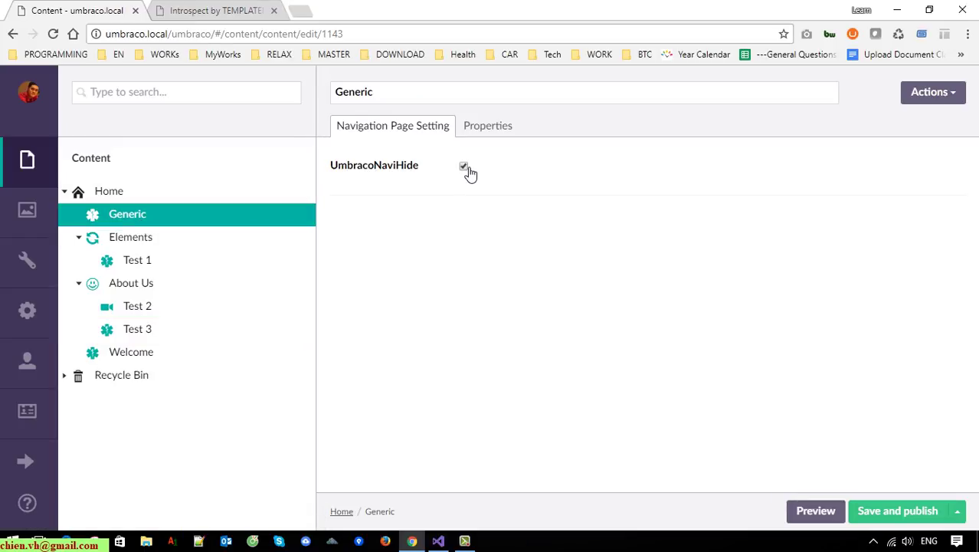
click(904, 513)
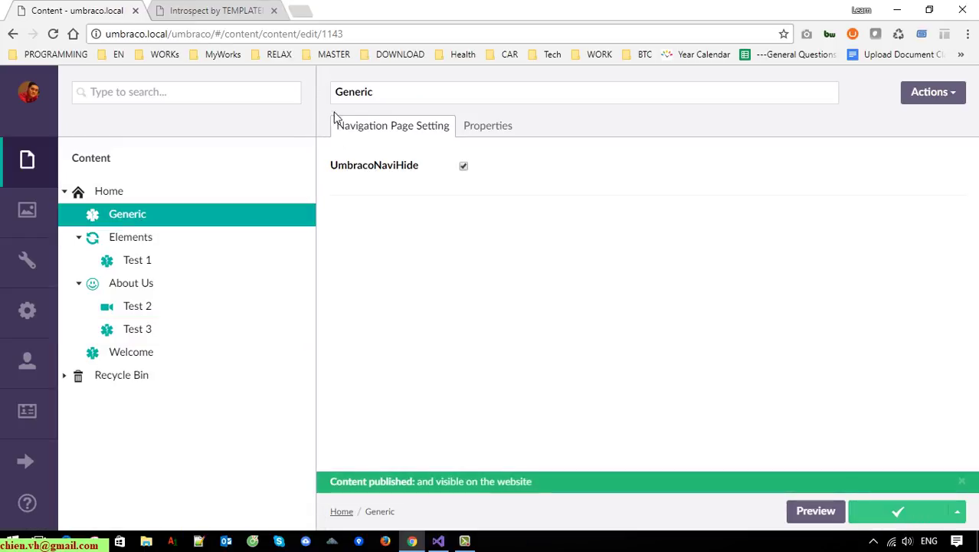
click(224, 12)
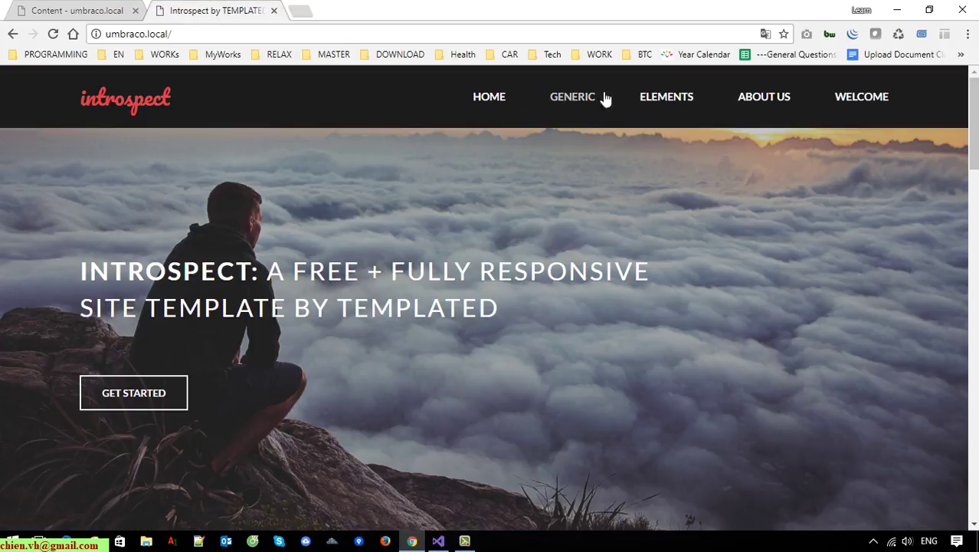
Untick UmbracoNaviHide on Generic, publish, and reload the site so GENERIC returns to the menu.
click(48, 35)
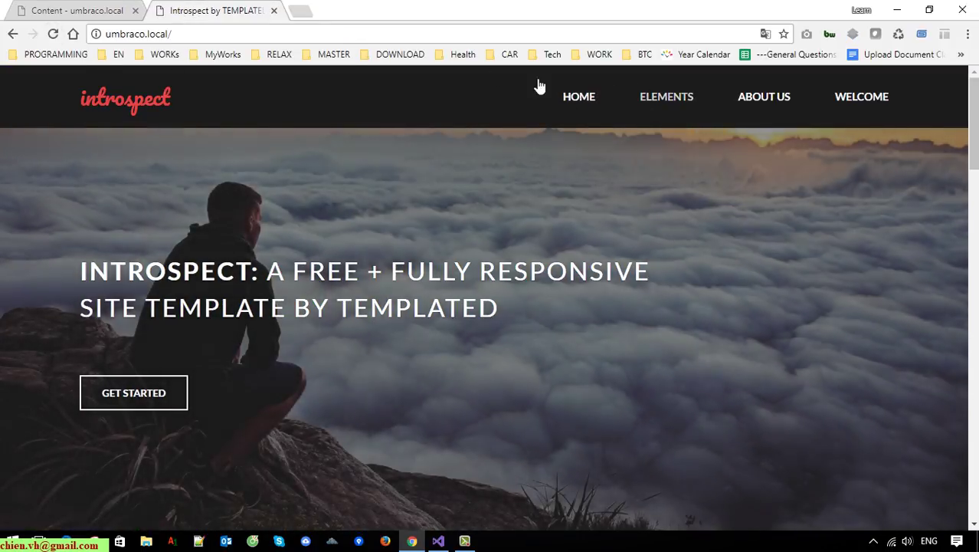
click(77, 10)
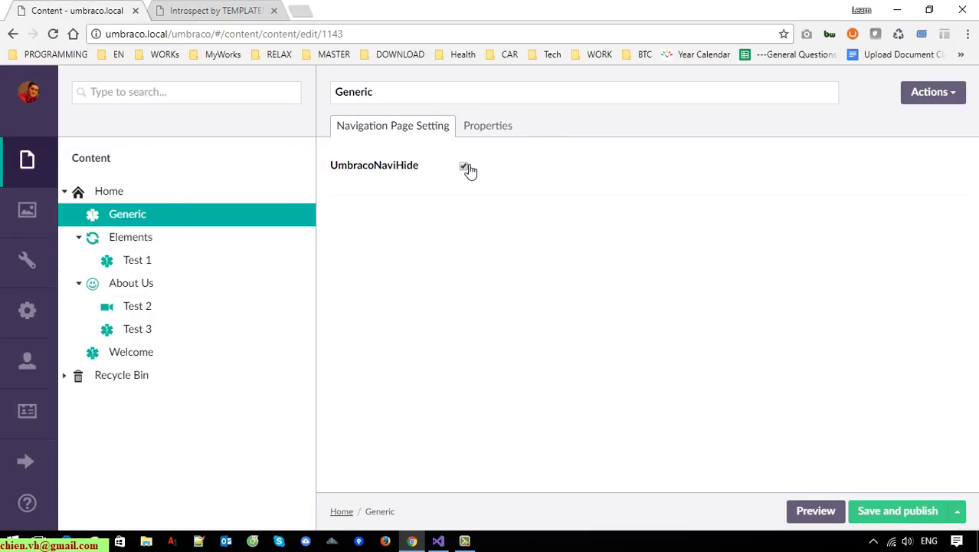
click(907, 498)
click(214, 11)
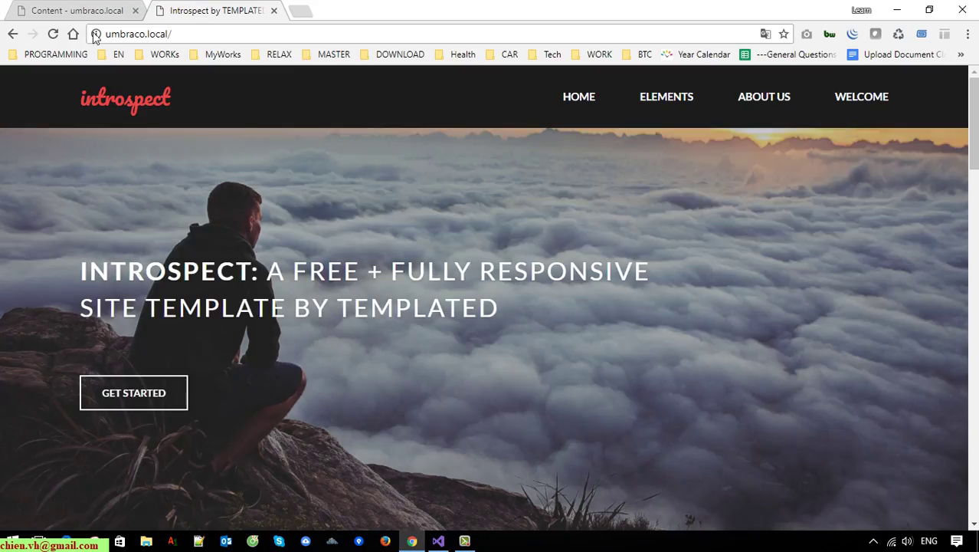
click(53, 34)
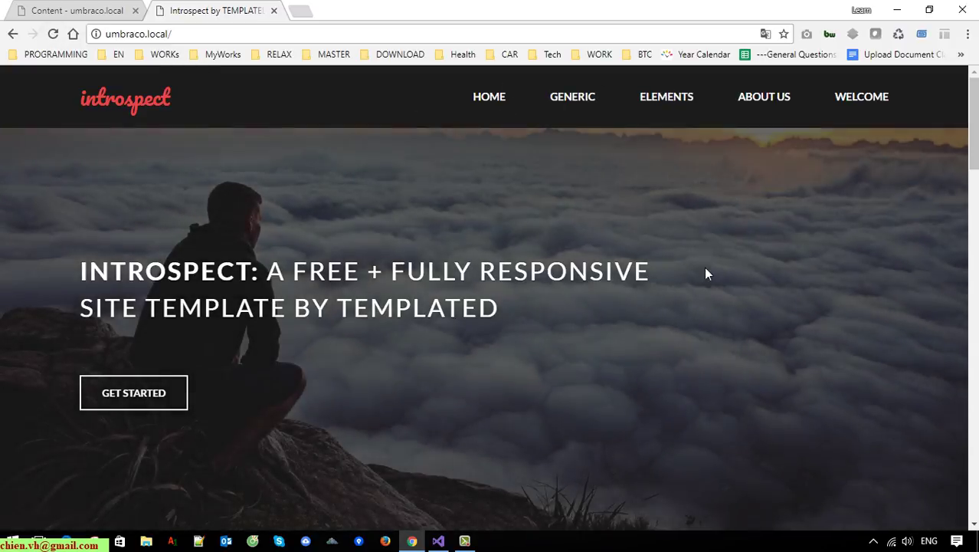